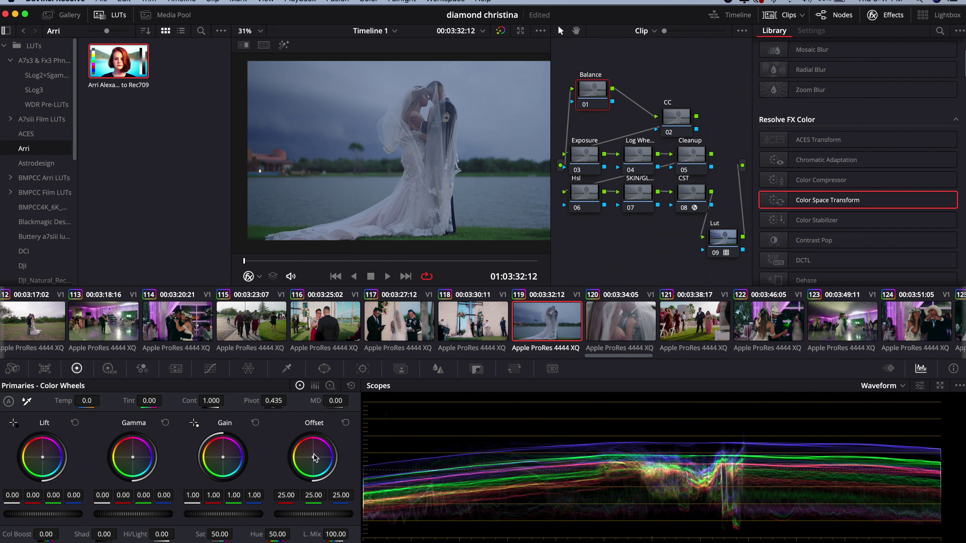
# Step: Warm the Balance node's offset to about 25.32 red, 23.59 green and 21.24 blue, and compare the image with the node off and on
pyautogui.moveTo(314, 456); pyautogui.dragTo(310, 451)
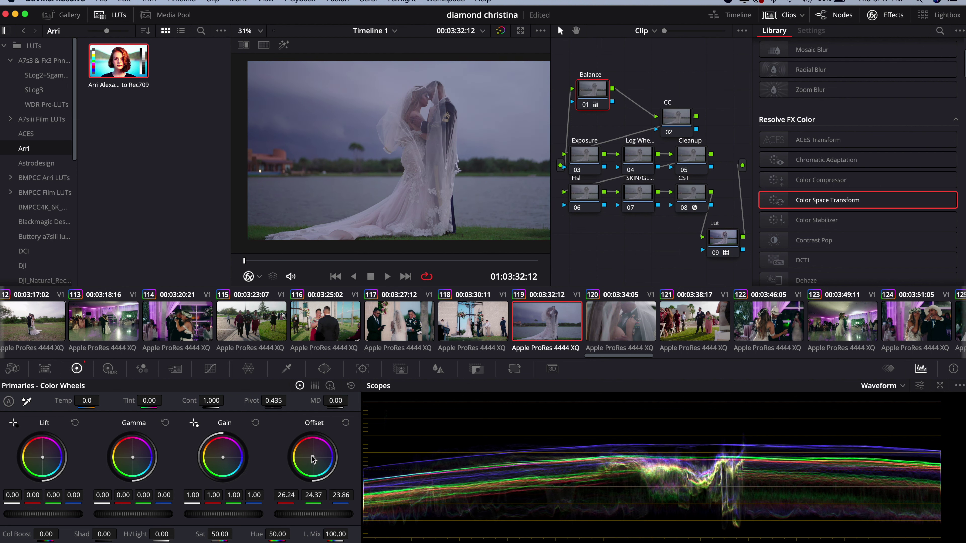
pyautogui.moveTo(313, 457); pyautogui.dragTo(313, 460)
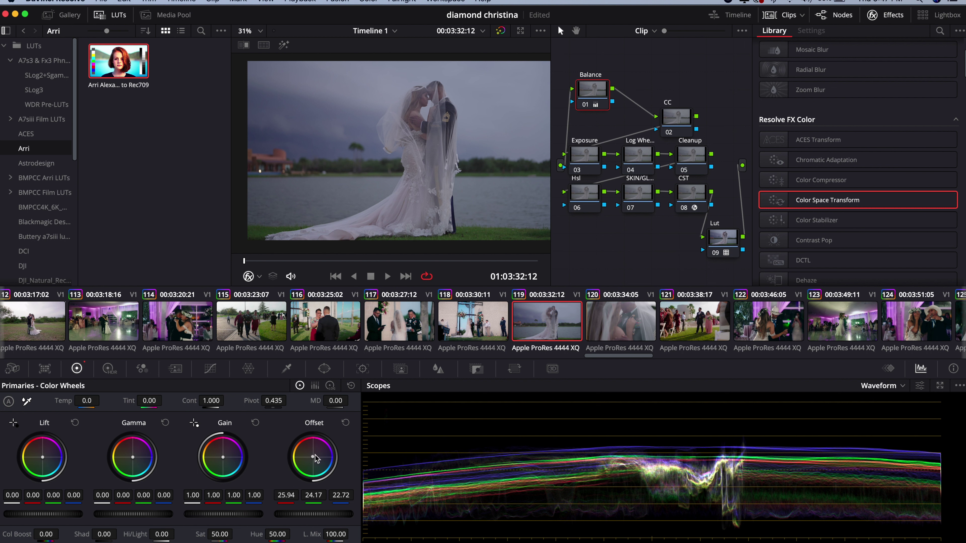
pyautogui.moveTo(312, 458); pyautogui.dragTo(313, 458)
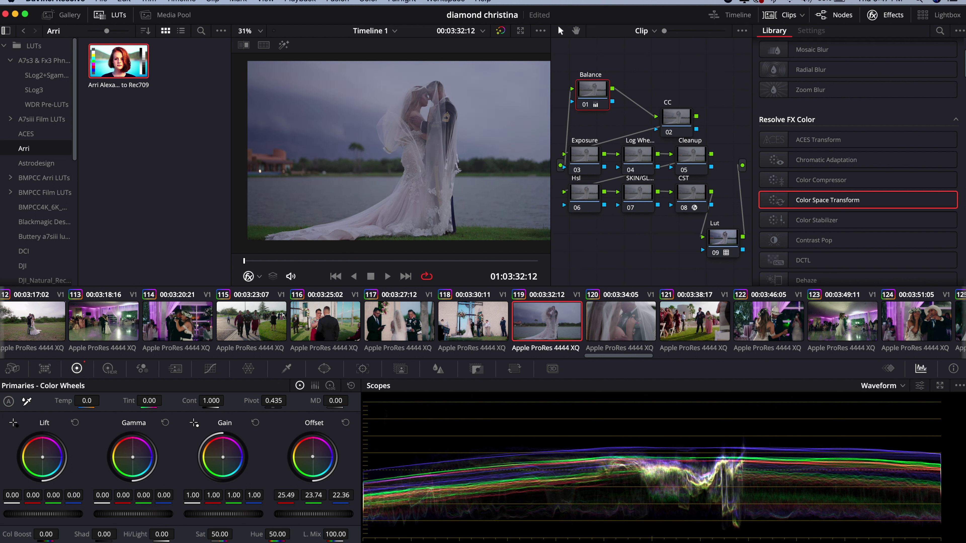
pyautogui.moveTo(313, 458); pyautogui.dragTo(315, 462)
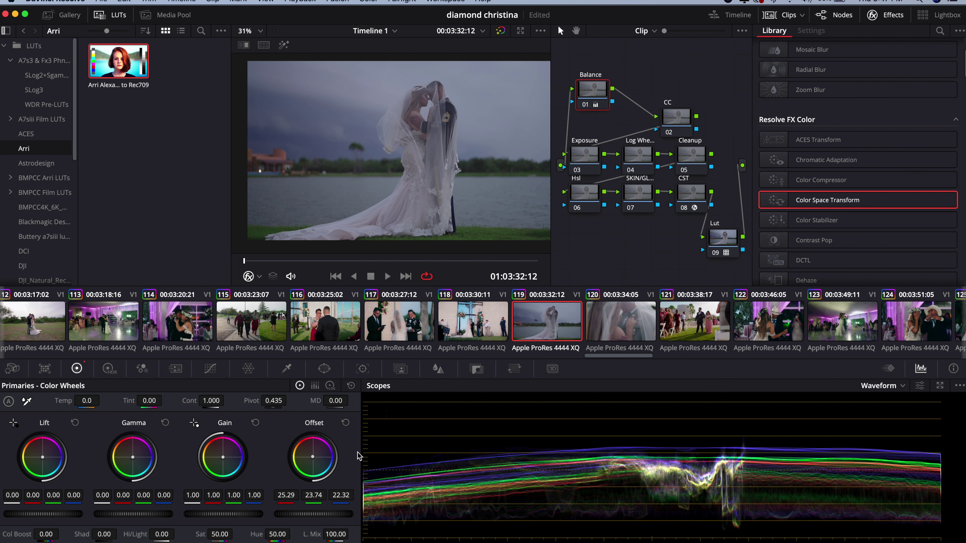
pyautogui.moveTo(314, 458); pyautogui.dragTo(311, 458)
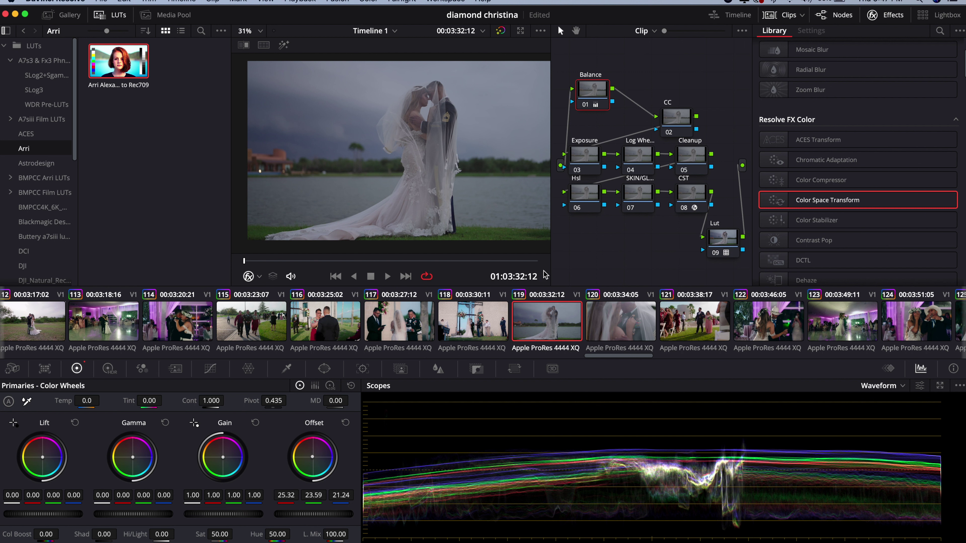
pyautogui.hotkey('ctrl', 'd')
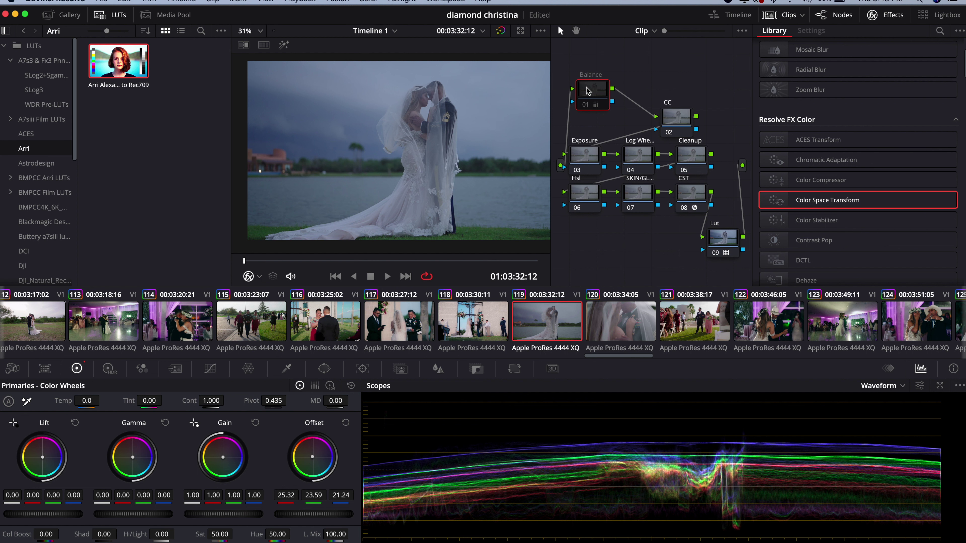
pyautogui.hotkey('ctrl', 'd')
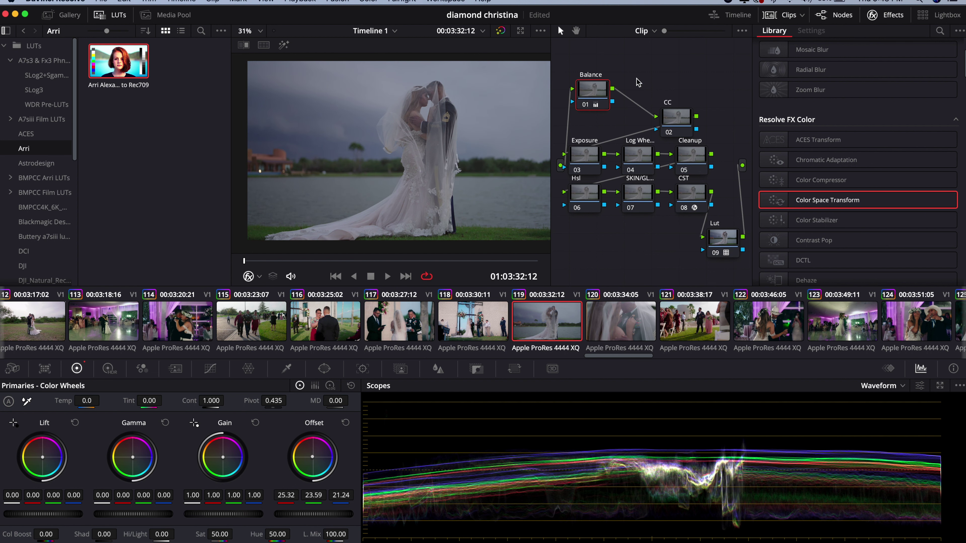
# Step: Move the CC node beside Balance and push its lift to -0.01 red, 0.01 blue and its gamma to 0.01 red, -0.01 blue
pyautogui.moveTo(679, 123); pyautogui.dragTo(646, 94)
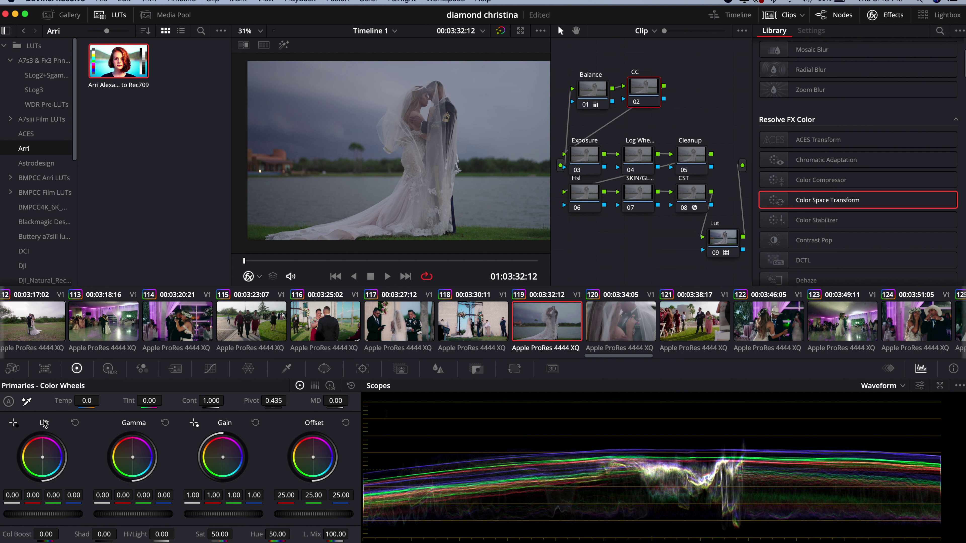
pyautogui.moveTo(43, 457); pyautogui.dragTo(43, 458)
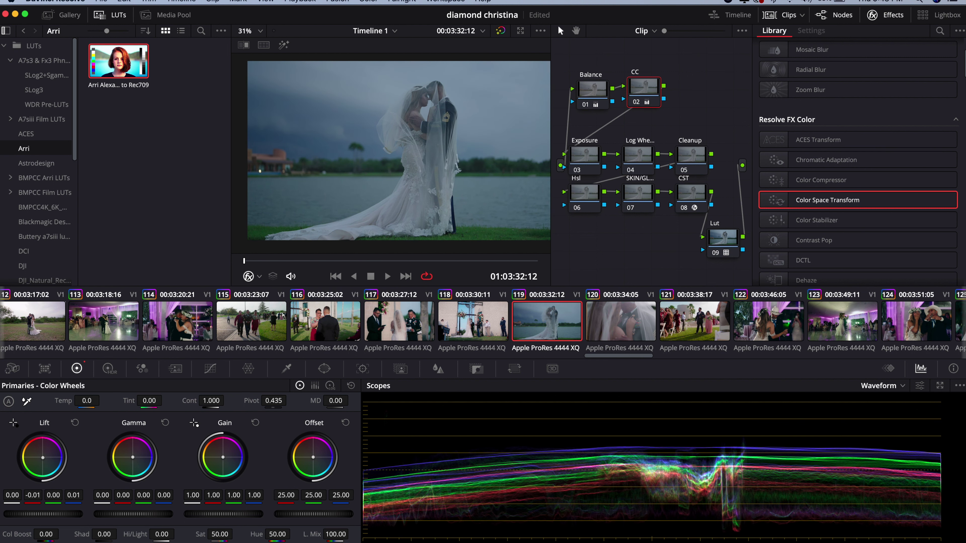
pyautogui.moveTo(133, 457); pyautogui.dragTo(132, 457)
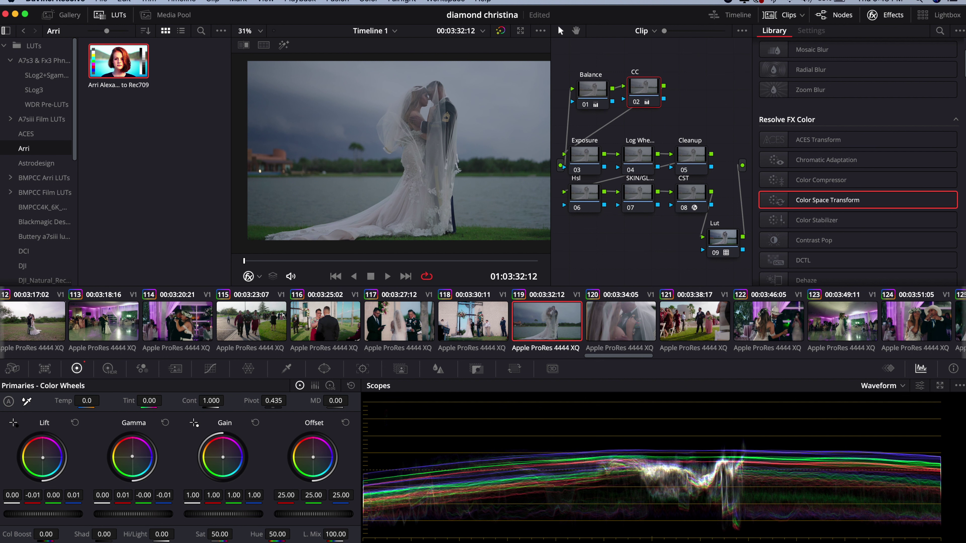
# Step: With the full scopes window open, refine the CC node's lift to -0.02 red, 0.02 blue and gamma to 0.02 red, -0.02 blue
pyautogui.rightClick(362, 178)
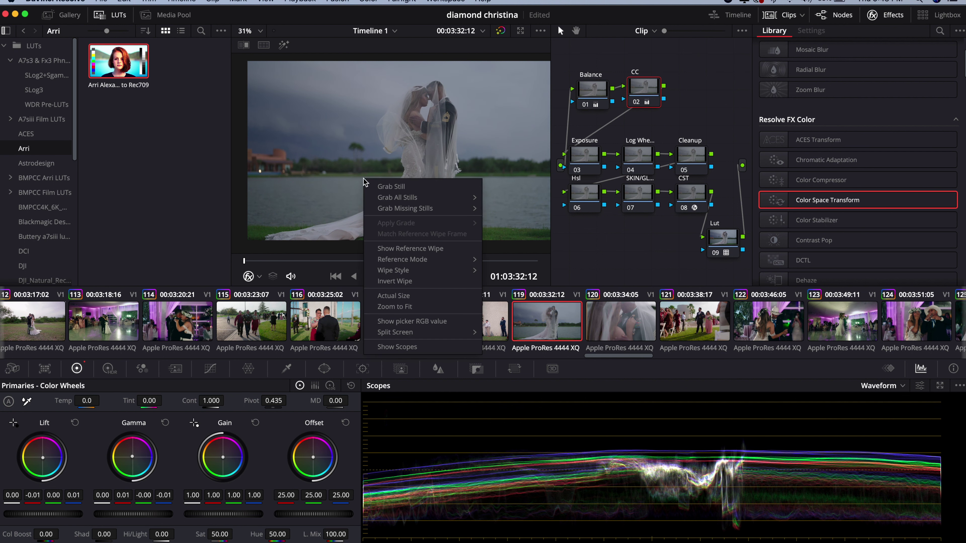
pyautogui.click(382, 347)
pyautogui.moveTo(712, 268); pyautogui.dragTo(631, 212)
pyautogui.click(134, 455)
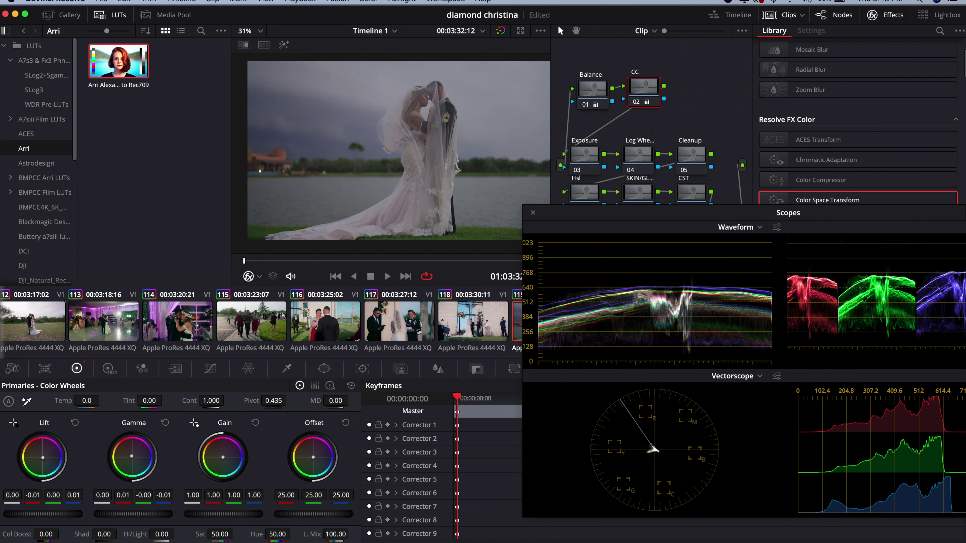
pyautogui.moveTo(43, 457); pyautogui.dragTo(42, 458)
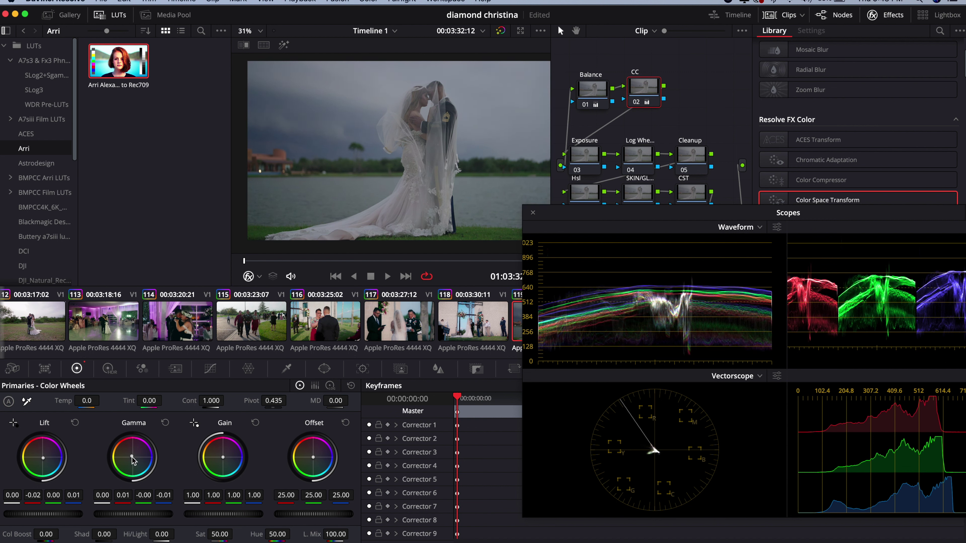
pyautogui.moveTo(131, 456); pyautogui.dragTo(132, 455)
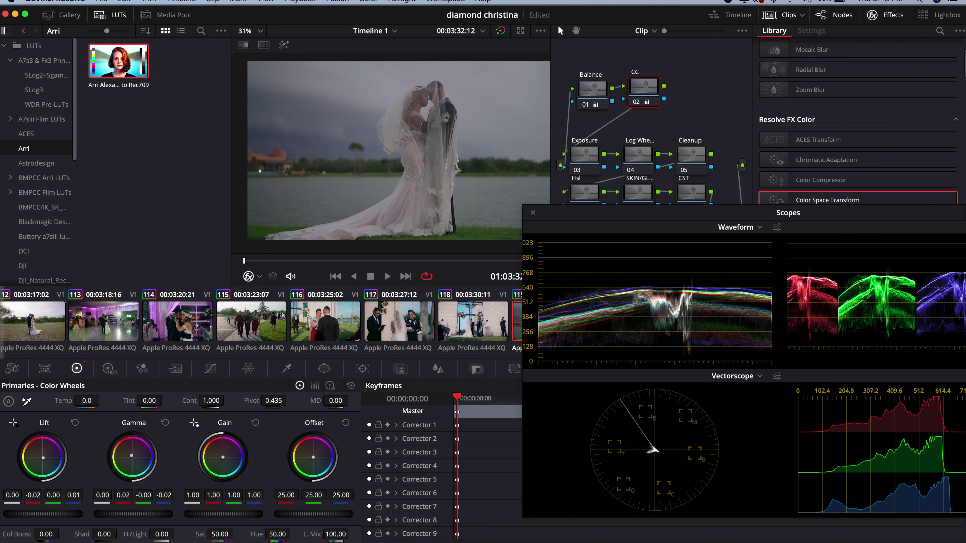
pyautogui.moveTo(43, 458); pyautogui.dragTo(44, 459)
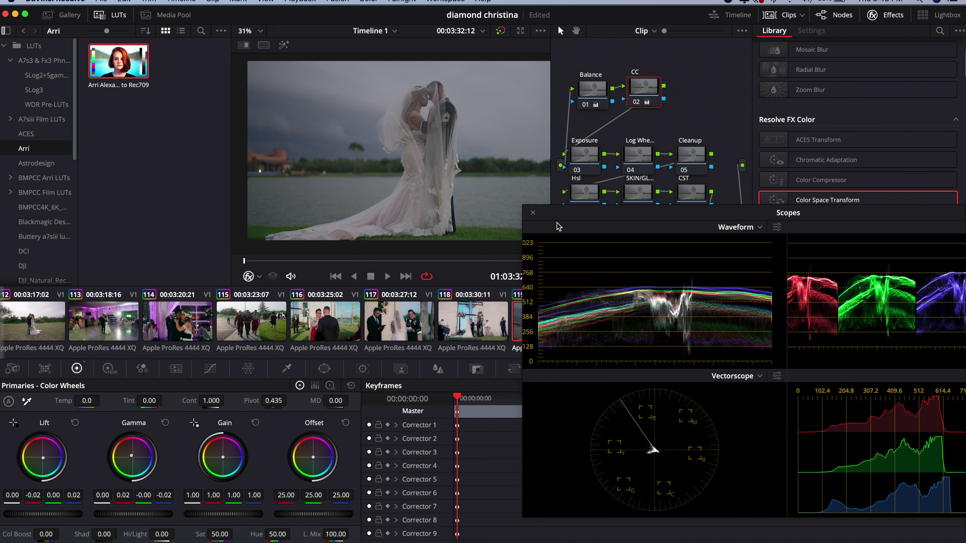
pyautogui.click(532, 213)
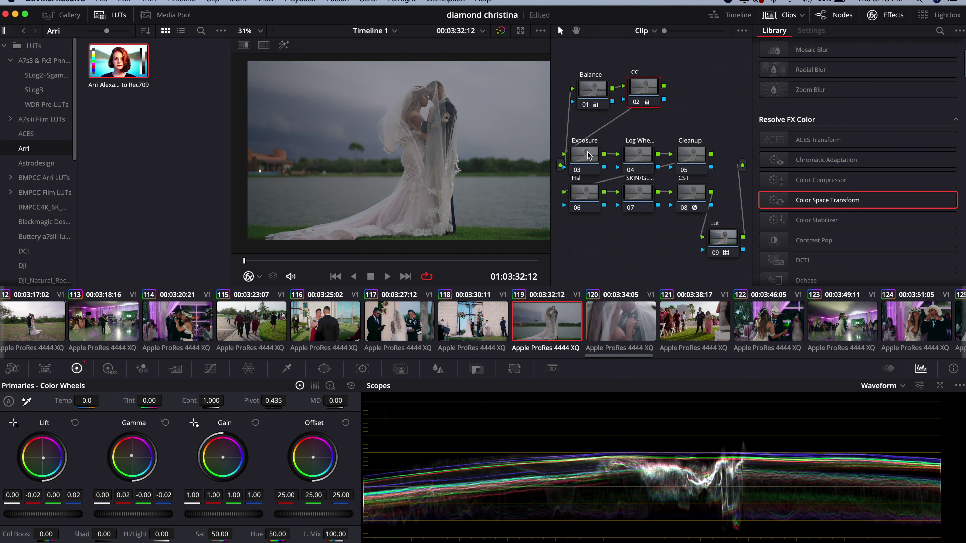
# Step: Move the Exposure node up under Balance and set its contrast to 1.148, master lift to -0.01 and master gamma to 0.03
pyautogui.moveTo(589, 155); pyautogui.dragTo(588, 137)
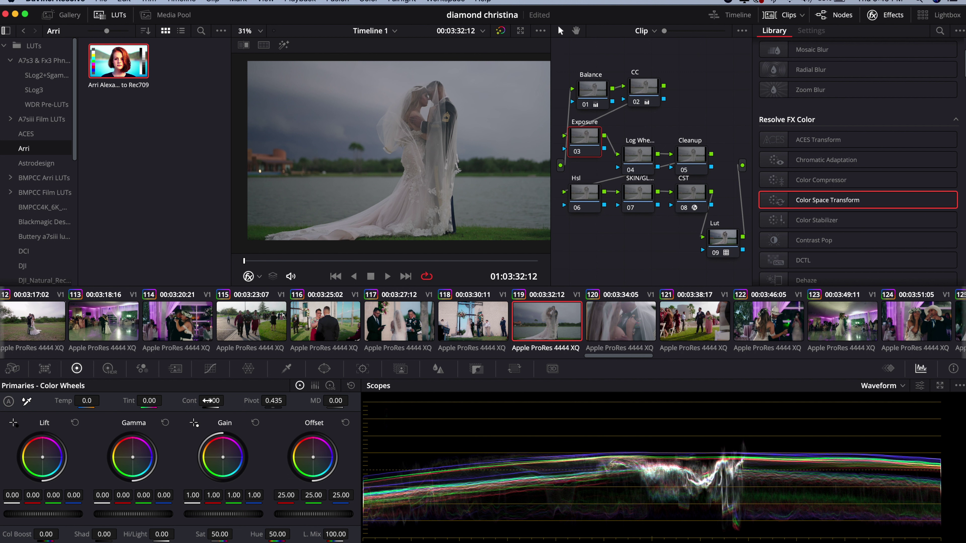
pyautogui.moveTo(210, 401); pyautogui.dragTo(228, 399)
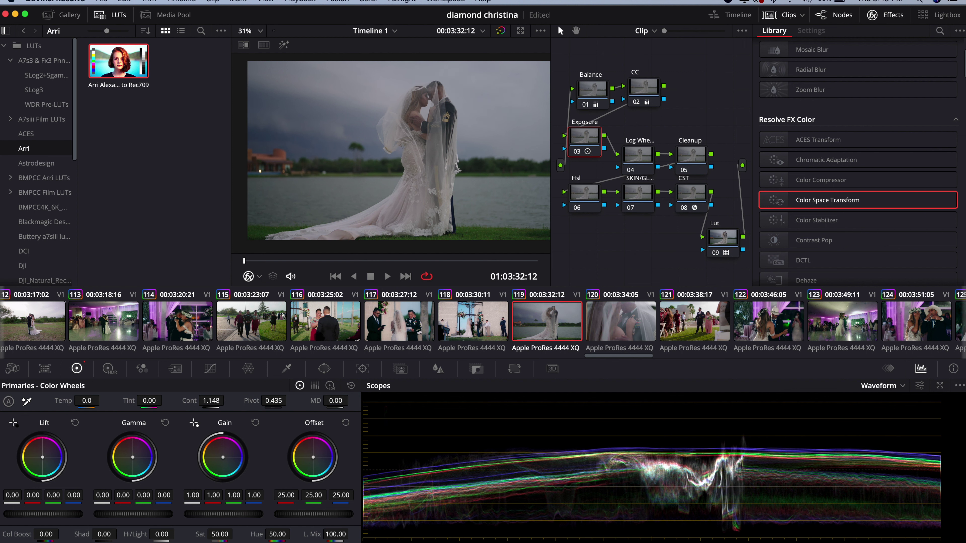
pyautogui.moveTo(133, 513); pyautogui.dragTo(133, 514)
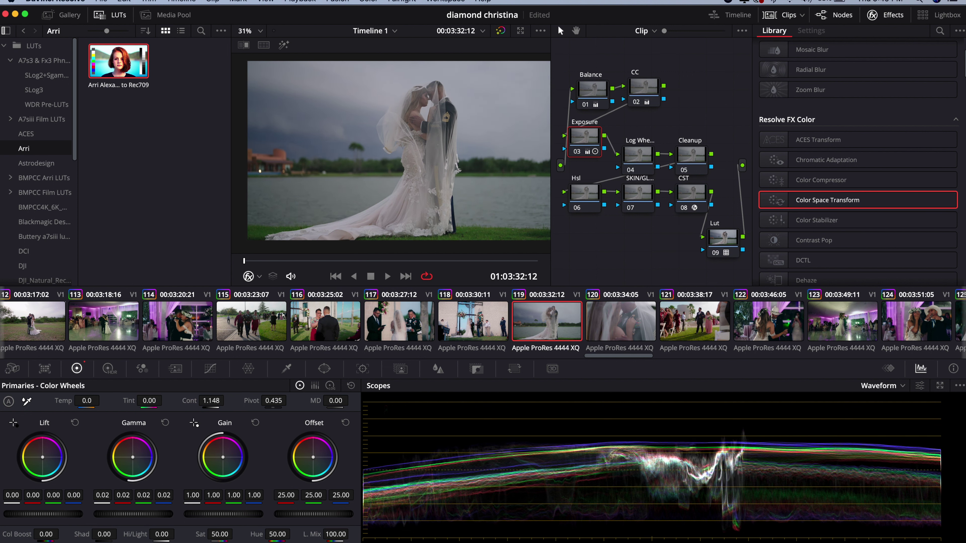
pyautogui.moveTo(167, 514); pyautogui.dragTo(168, 514)
pyautogui.moveTo(43, 514); pyautogui.dragTo(41, 513)
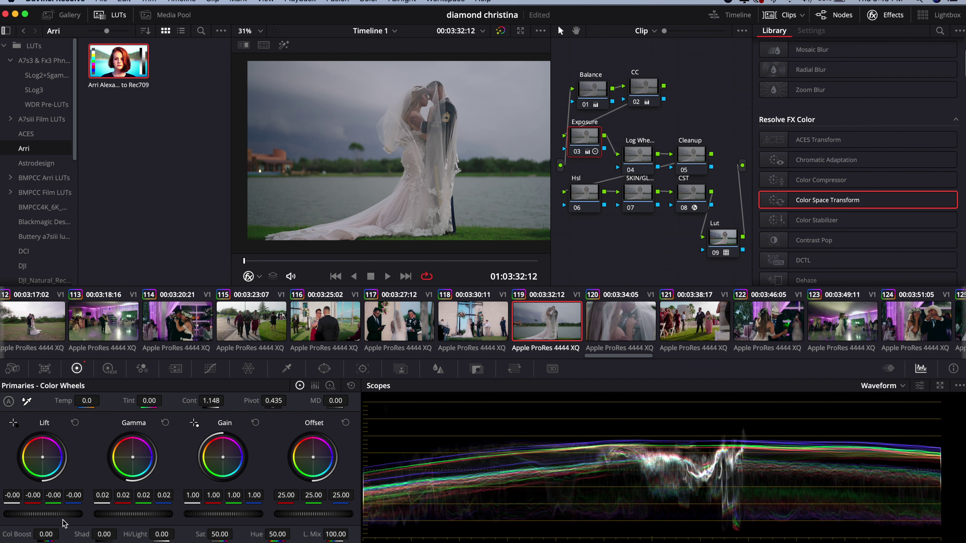
pyautogui.moveTo(43, 514); pyautogui.dragTo(41, 515)
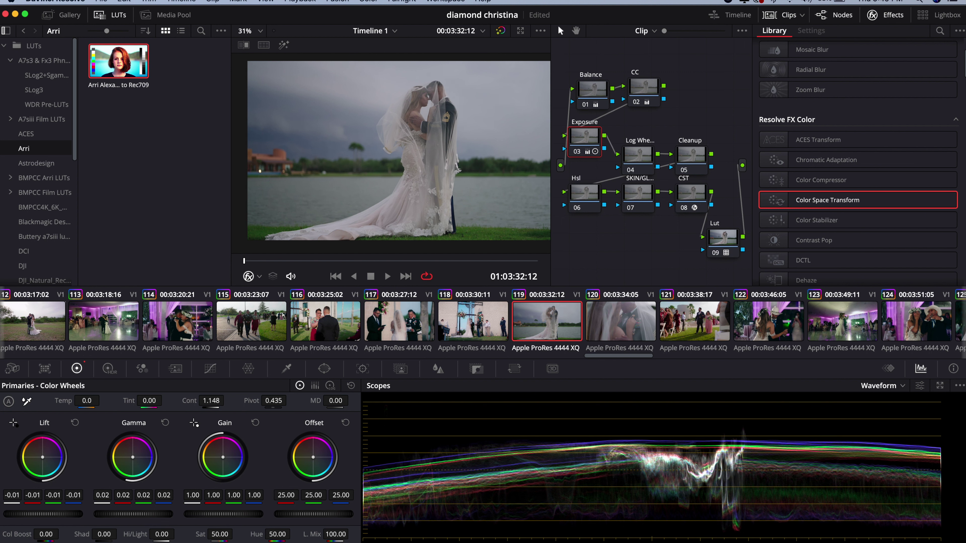
pyautogui.moveTo(98, 514); pyautogui.dragTo(101, 515)
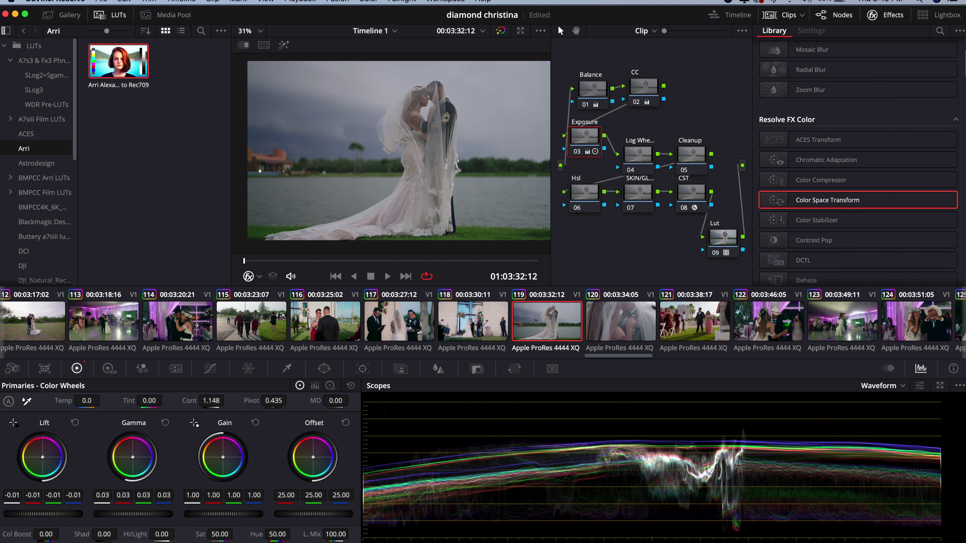
# Step: Open the full scopes window and compare the image with the Exposure node disabled and enabled
pyautogui.rightClick(404, 114)
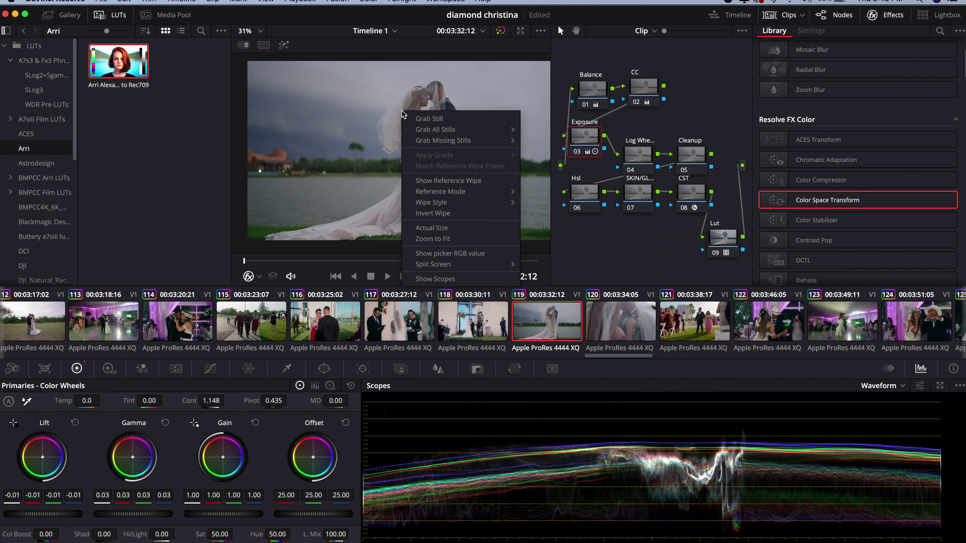
pyautogui.click(435, 279)
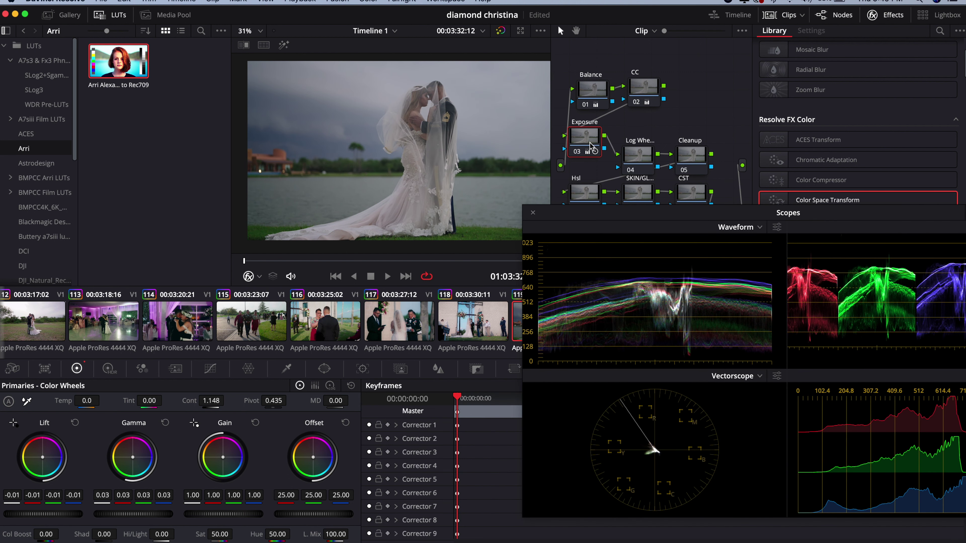
pyautogui.hotkey('ctrl', 'd')
pyautogui.hotkey('ctrl', 'd')
pyautogui.hotkey('ctrl', 'd')
pyautogui.hotkey('ctrl', 'd')
pyautogui.hotkey('ctrl', 'd')
pyautogui.hotkey('ctrl', 'd')
# Step: Adjust the Exposure node's master gamma to 0.04 and master lift to -0.02, and close the scopes window
pyautogui.moveTo(133, 514); pyautogui.dragTo(139, 514)
pyautogui.moveTo(58, 514); pyautogui.dragTo(55, 514)
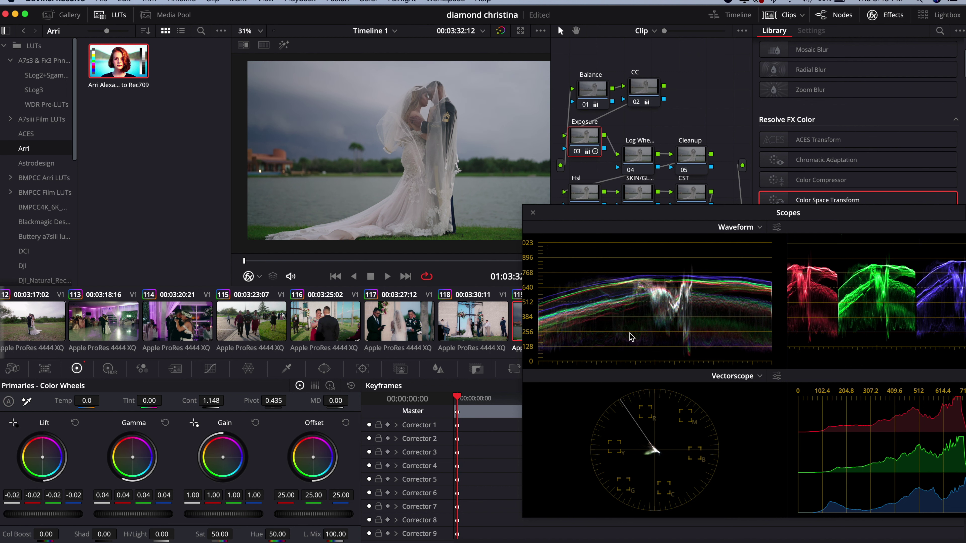
pyautogui.click(532, 213)
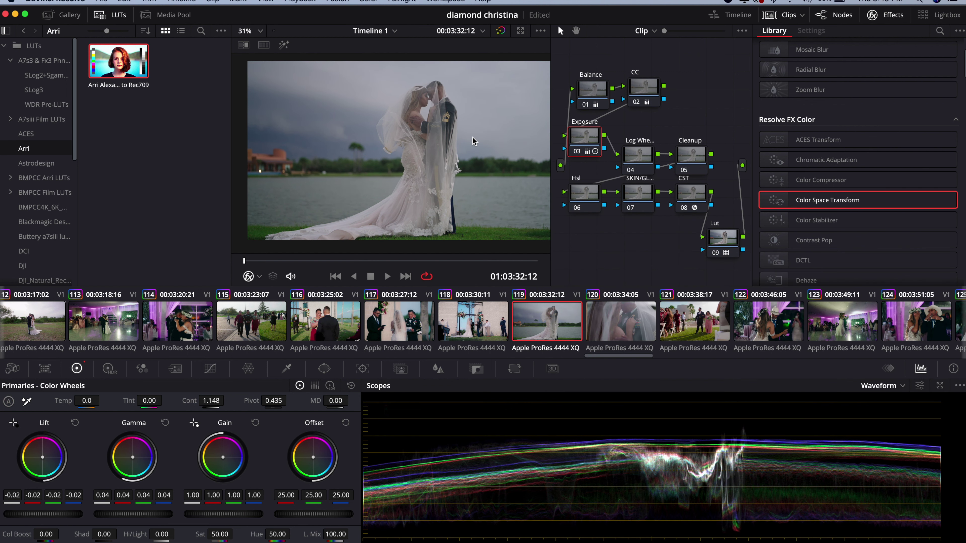
# Step: On node 04, nudge the lift color balance slightly and shift the shadow log wheel toward a warmer tint
pyautogui.click(639, 155)
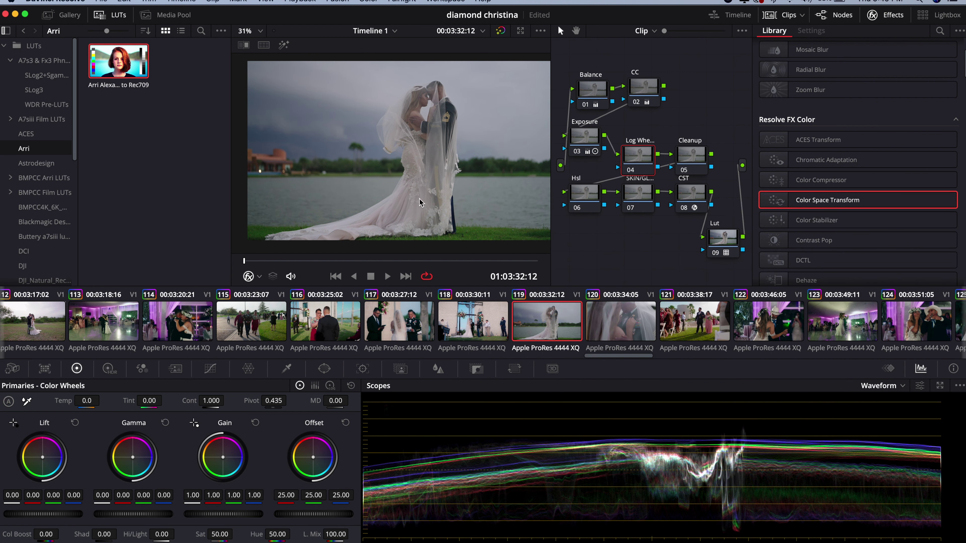
pyautogui.moveTo(42, 458); pyautogui.dragTo(42, 455)
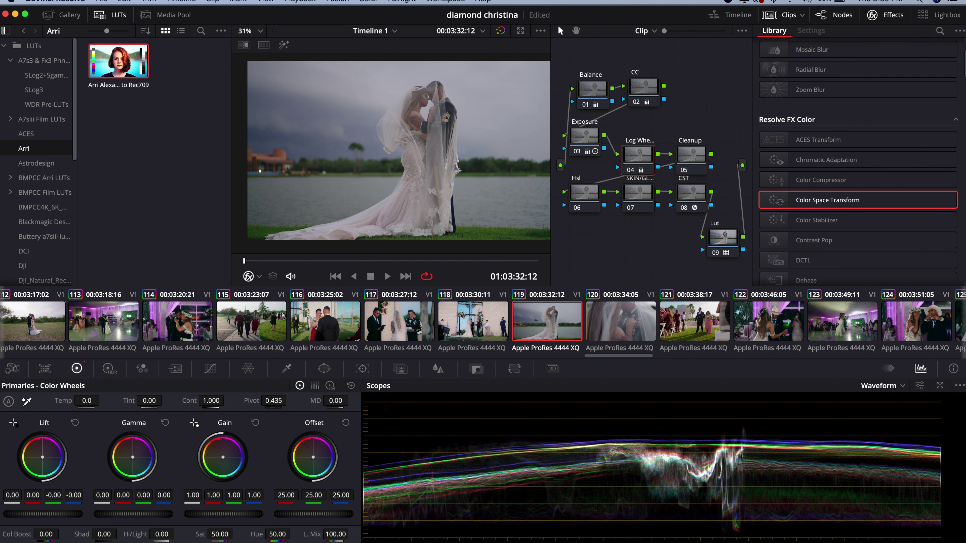
pyautogui.click(330, 385)
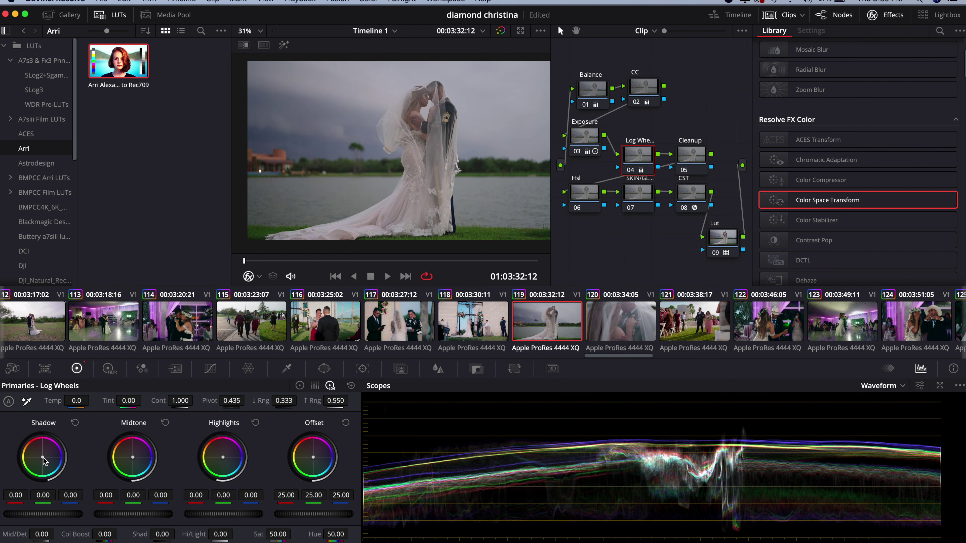
pyautogui.moveTo(43, 457); pyautogui.dragTo(41, 456)
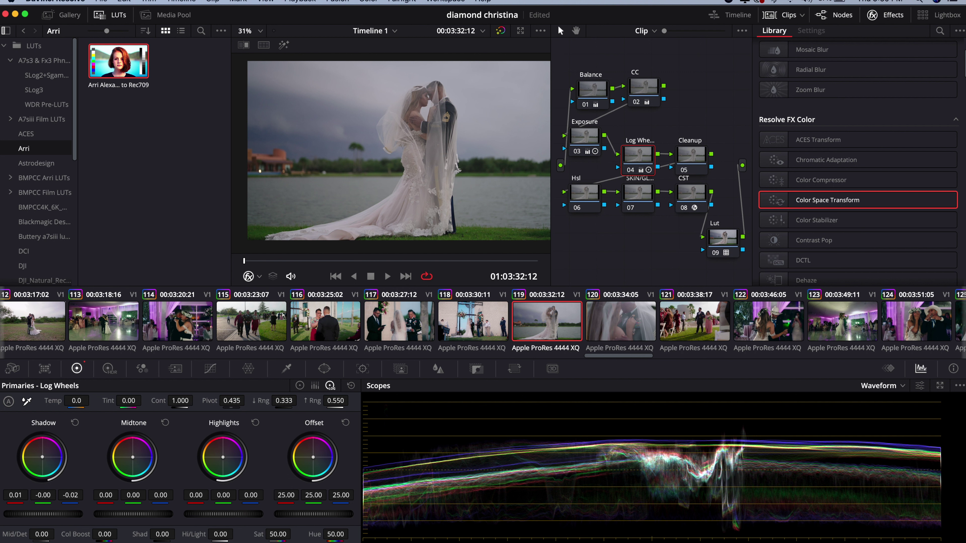
pyautogui.moveTo(42, 458); pyautogui.dragTo(43, 457)
# Step: On the Cleanup node, lower the low-saturation end of the Sat Vs Sat curve to an output saturation of 0.53
pyautogui.click(690, 166)
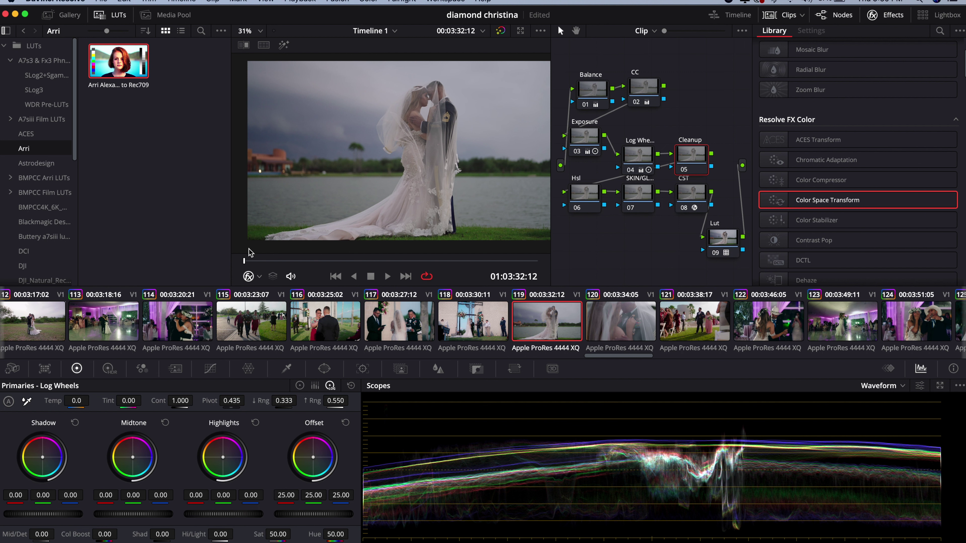
pyautogui.click(211, 369)
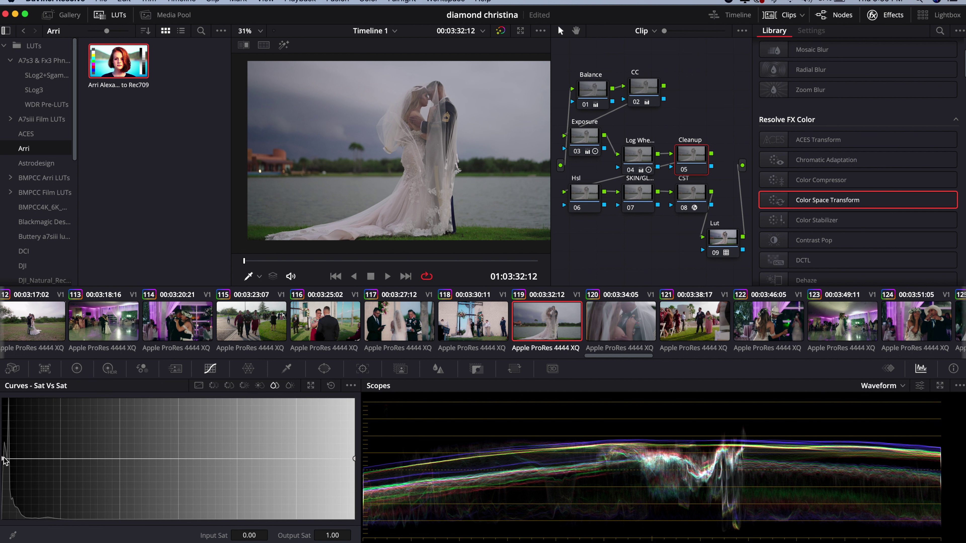
pyautogui.moveTo(5, 460); pyautogui.dragTo(2, 462)
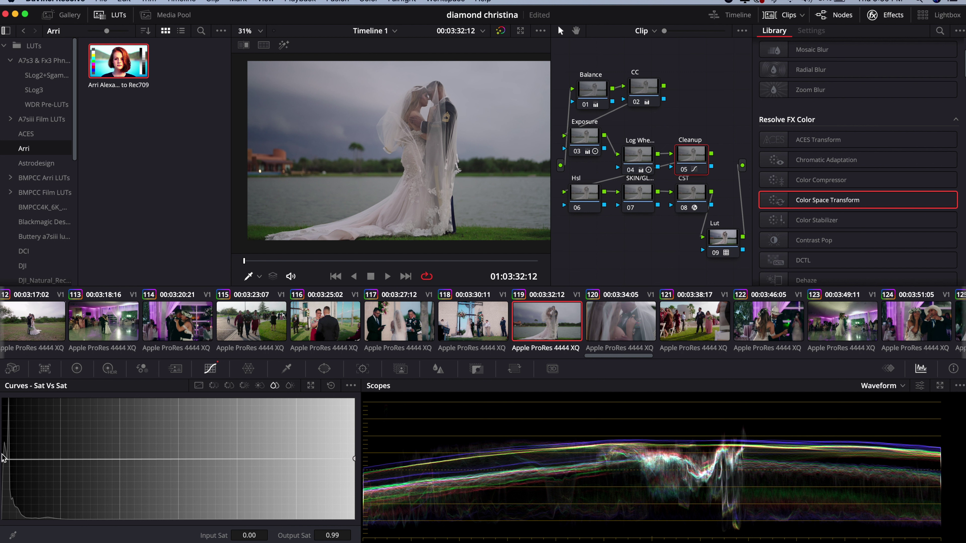
pyautogui.moveTo(2, 457); pyautogui.dragTo(2, 474)
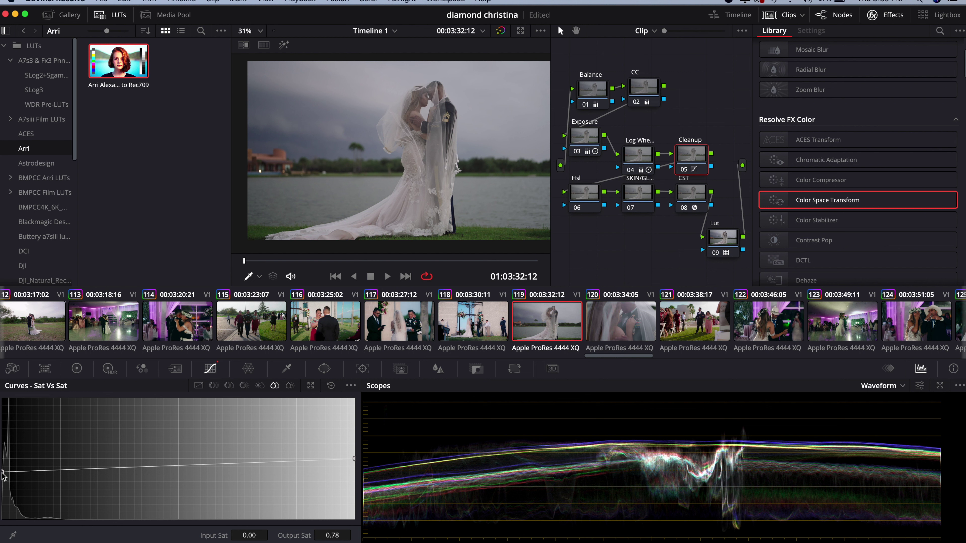
pyautogui.moveTo(2, 473); pyautogui.dragTo(1, 490)
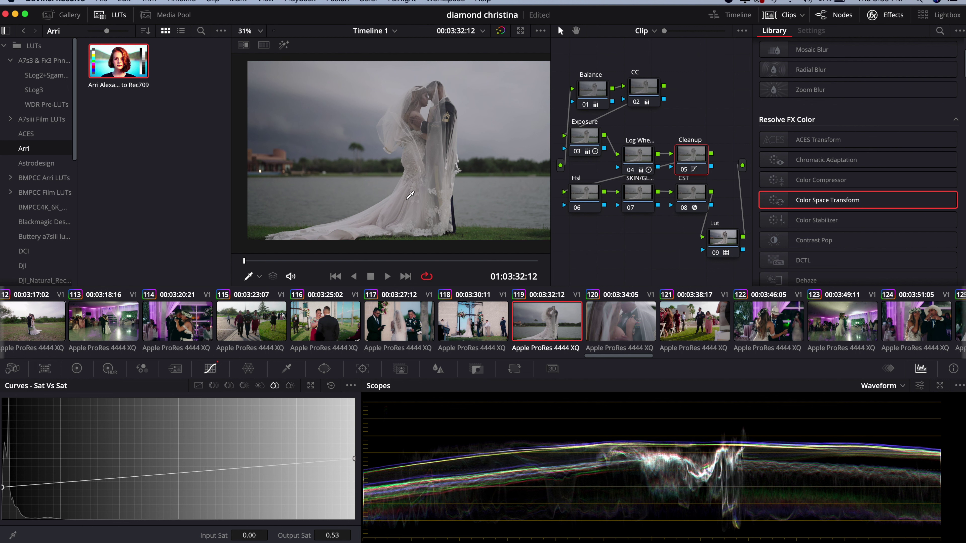
# Step: On the Cleanup node's Sat Vs Sat curve, add a control point at input saturation 0.04 with output saturation 1.00
pyautogui.moveTo(30, 485); pyautogui.dragTo(30, 459)
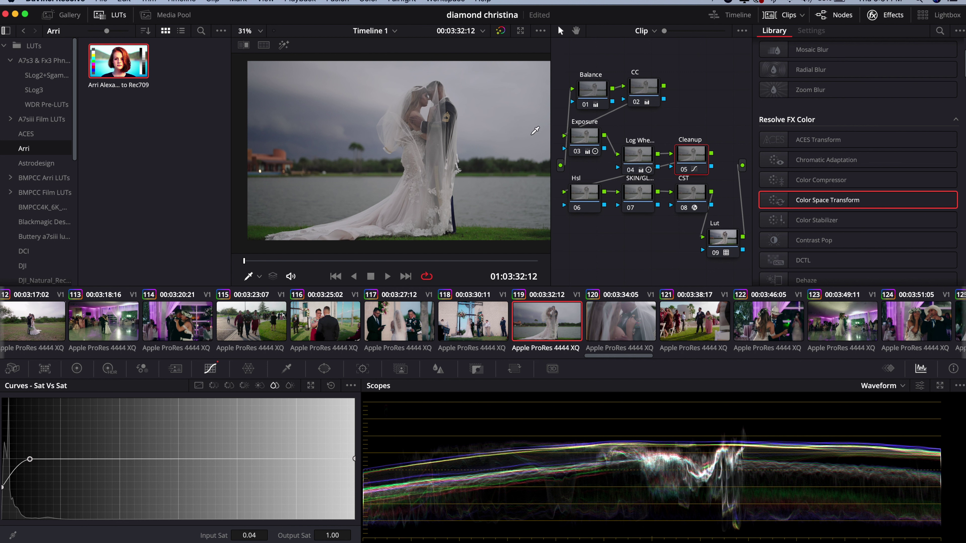
# Step: Raise the Balance node's saturation to 67.60 and check the result in the full scopes window
pyautogui.click(587, 99)
pyautogui.click(77, 369)
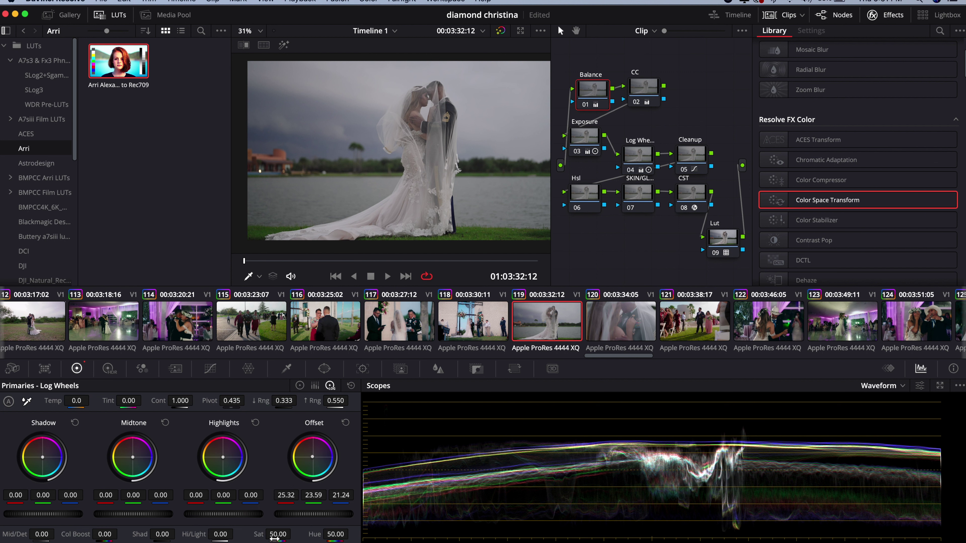
pyautogui.moveTo(277, 535); pyautogui.dragTo(294, 534)
pyautogui.click(940, 386)
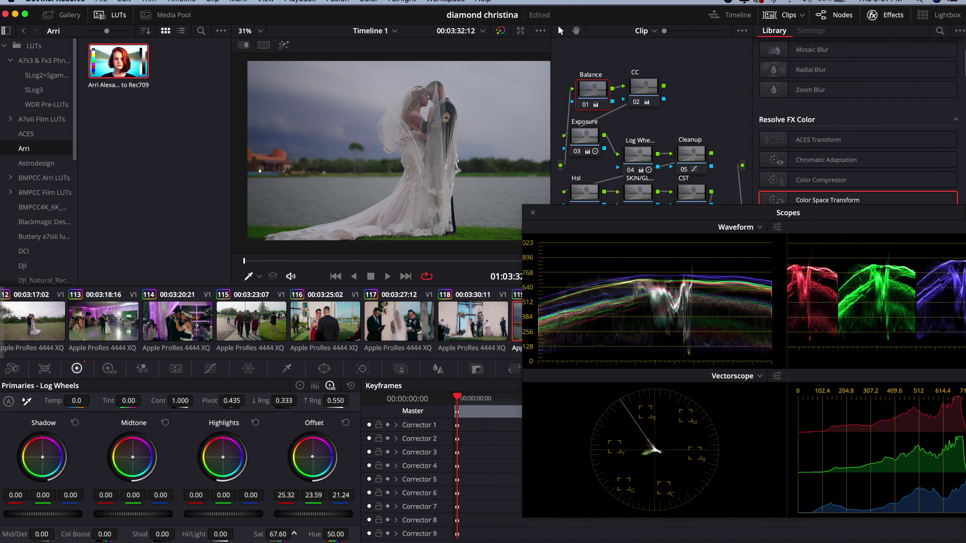
pyautogui.click(532, 219)
pyautogui.click(533, 213)
# Step: On the Hsl node, raise the middle cyan point of the Hue Vs Hue curve to a hue rotate of 48.80
pyautogui.click(703, 155)
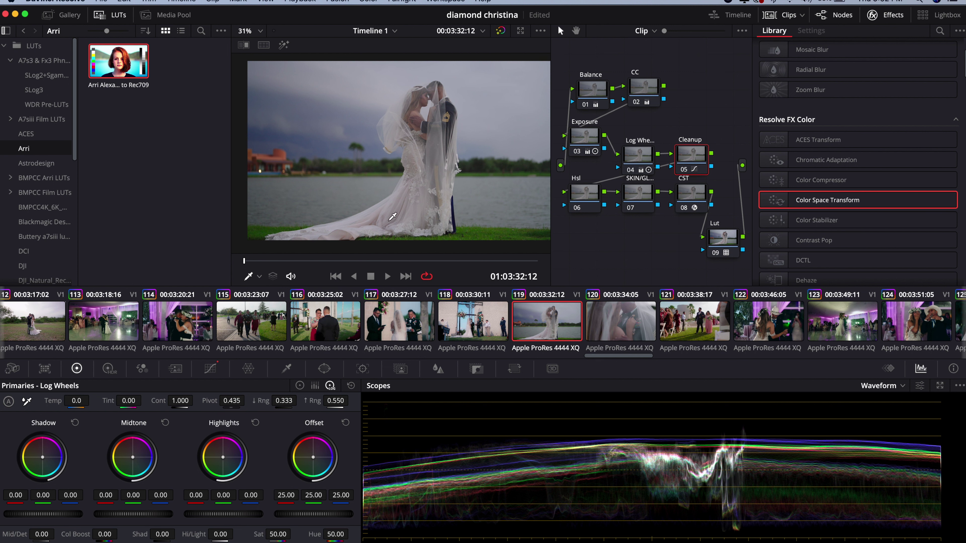
pyautogui.click(585, 193)
pyautogui.click(210, 368)
pyautogui.click(214, 385)
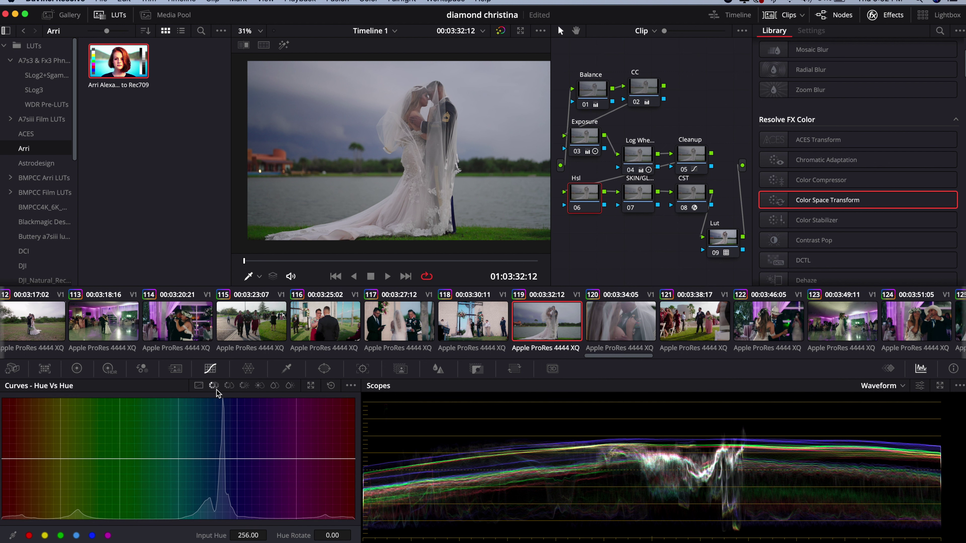
pyautogui.click(75, 536)
pyautogui.moveTo(178, 459)
pyautogui.mouseDown()
pyautogui.moveTo(178, 433)
pyautogui.moveTo(179, 443)
pyautogui.mouseUp()
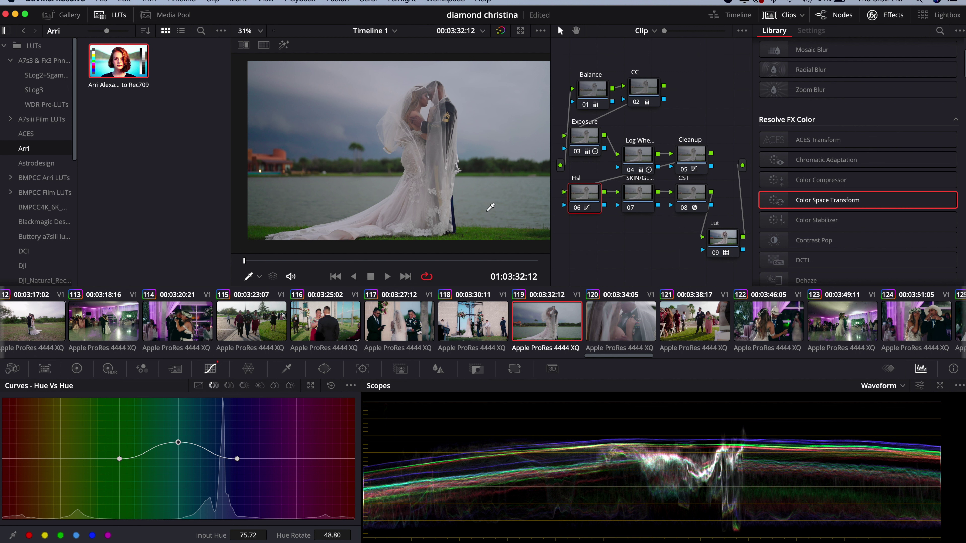
# Step: Apply the Resolve FX Glow effect to skin/glow node 07
pyautogui.click(643, 199)
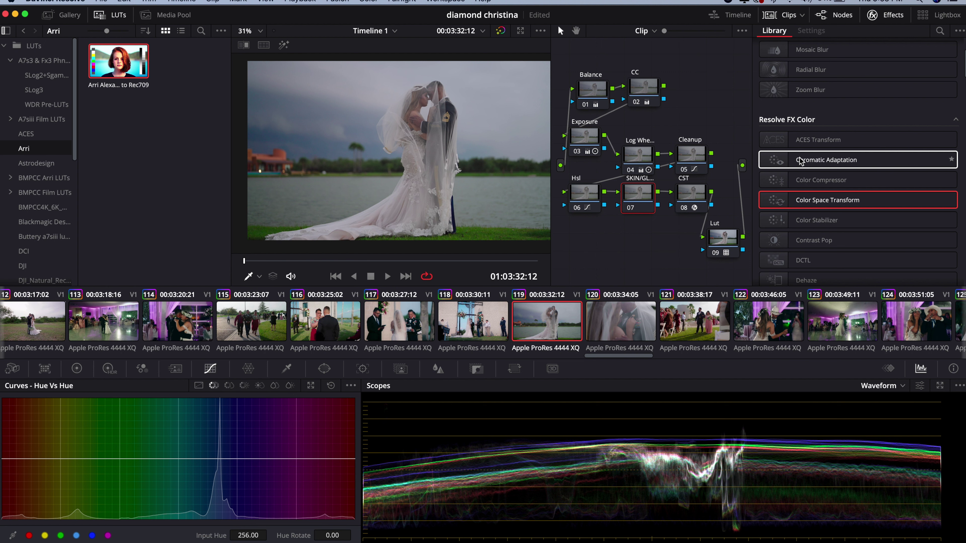
pyautogui.scroll(5, 802, 158)
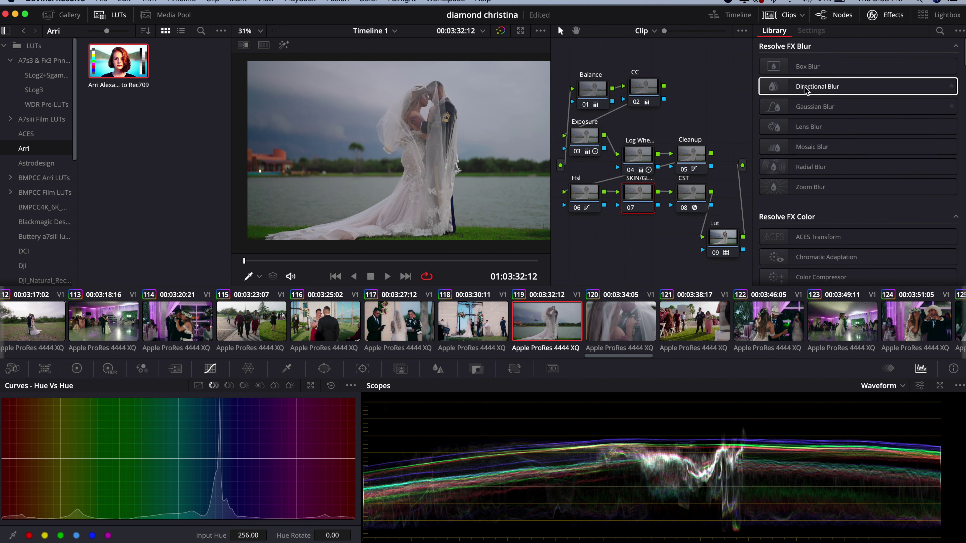
pyautogui.scroll(-10, 803, 146)
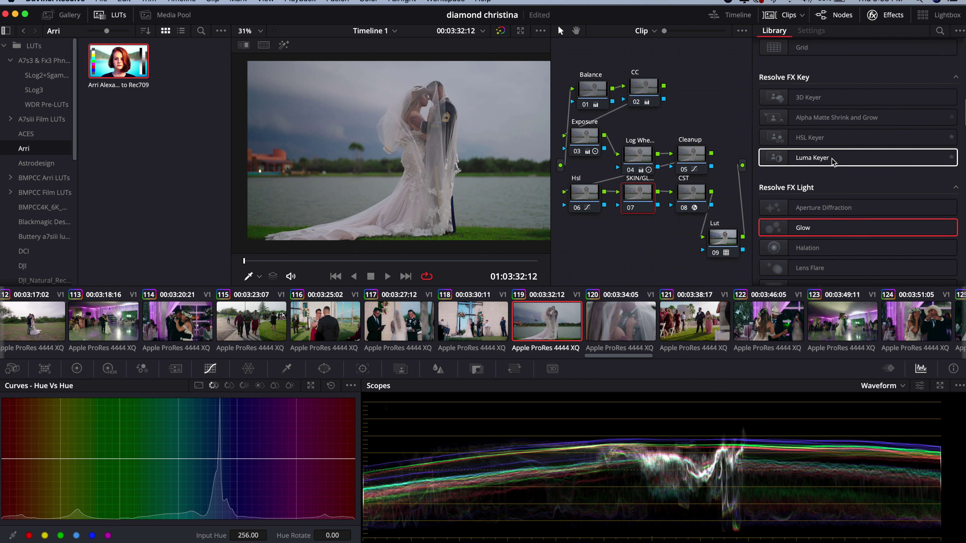
pyautogui.scroll(10, 829, 112)
pyautogui.scroll(-5, 829, 112)
pyautogui.scroll(-10, 828, 111)
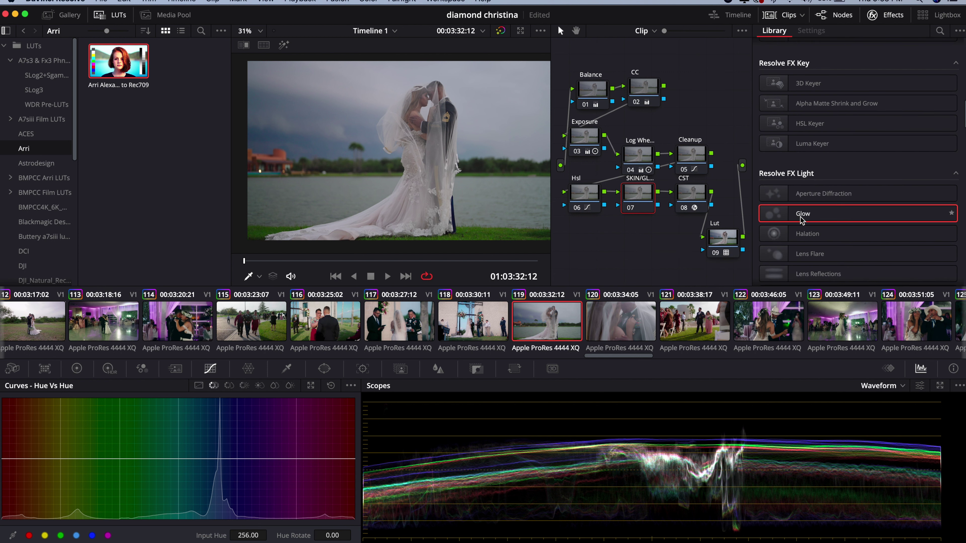
pyautogui.moveTo(803, 220); pyautogui.dragTo(642, 205)
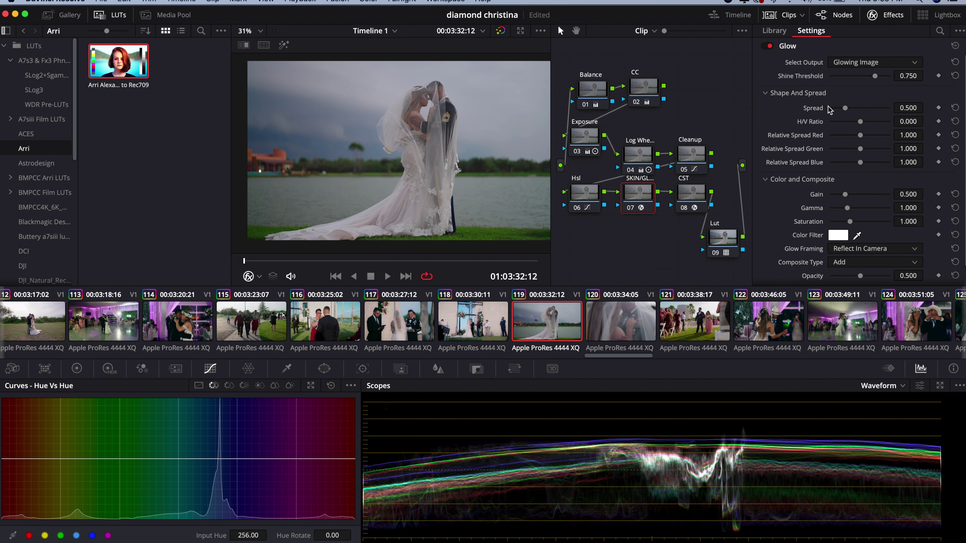
# Step: Set the Glow effect's composite type to Softlight
pyautogui.scroll(-1, 803, 144)
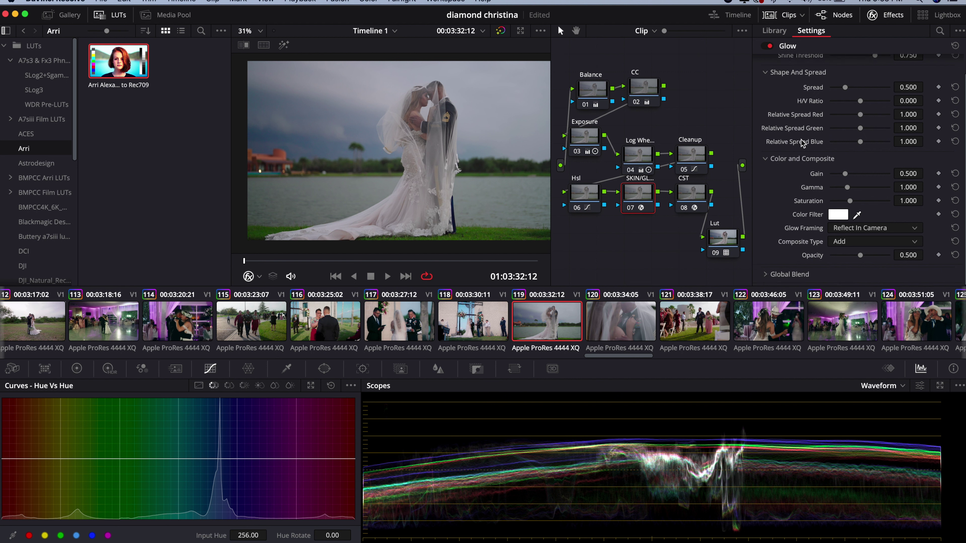
pyautogui.click(833, 244)
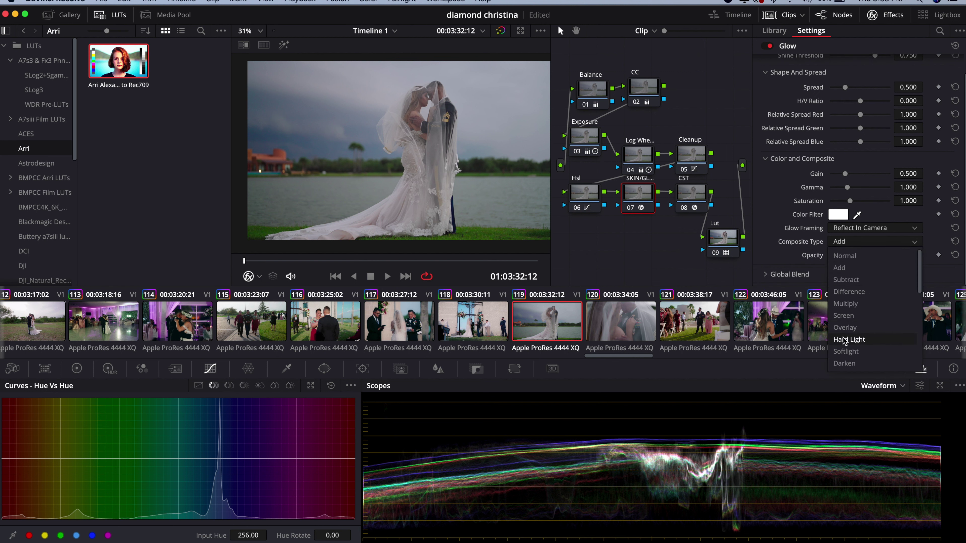
pyautogui.click(845, 351)
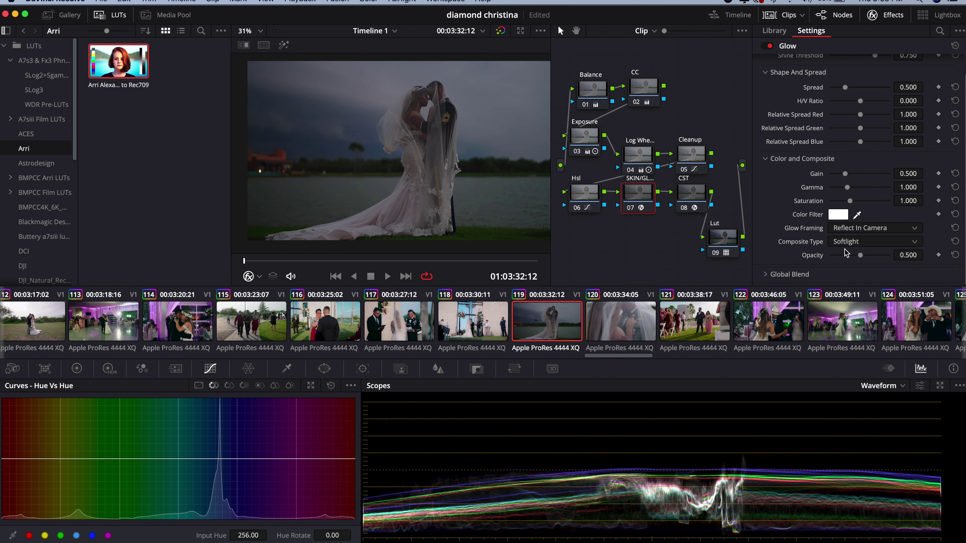
# Step: Set the Glow's shine threshold to 0.211 and spread to 0.642, and expand its Global Blend settings
pyautogui.scroll(1, 844, 243)
pyautogui.moveTo(875, 76); pyautogui.dragTo(843, 76)
pyautogui.moveTo(845, 108); pyautogui.dragTo(850, 114)
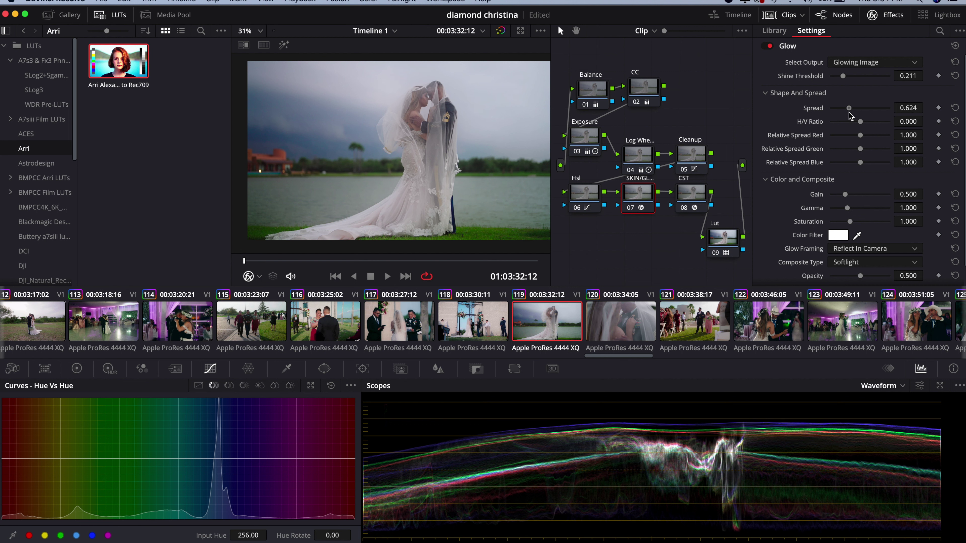
pyautogui.scroll(-1, 829, 139)
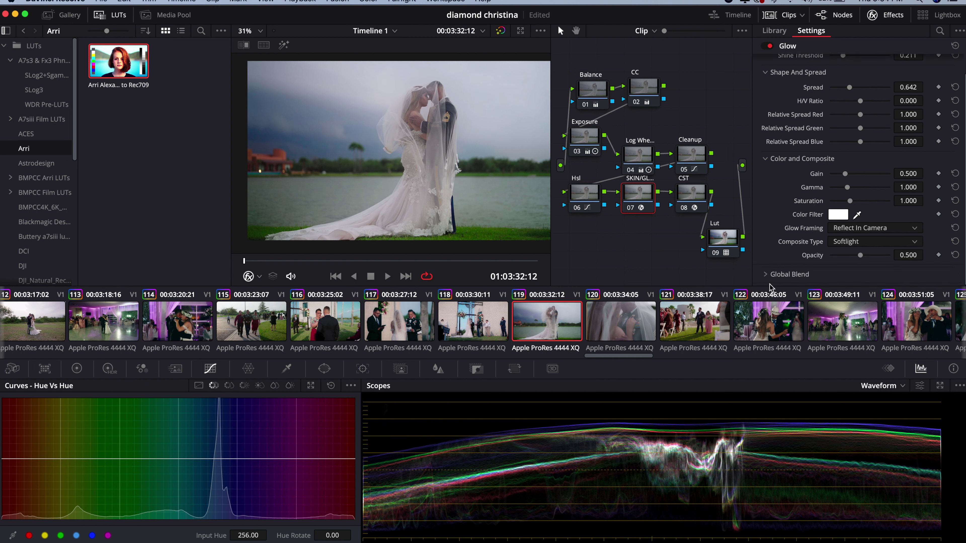
pyautogui.scroll(-1, 778, 244)
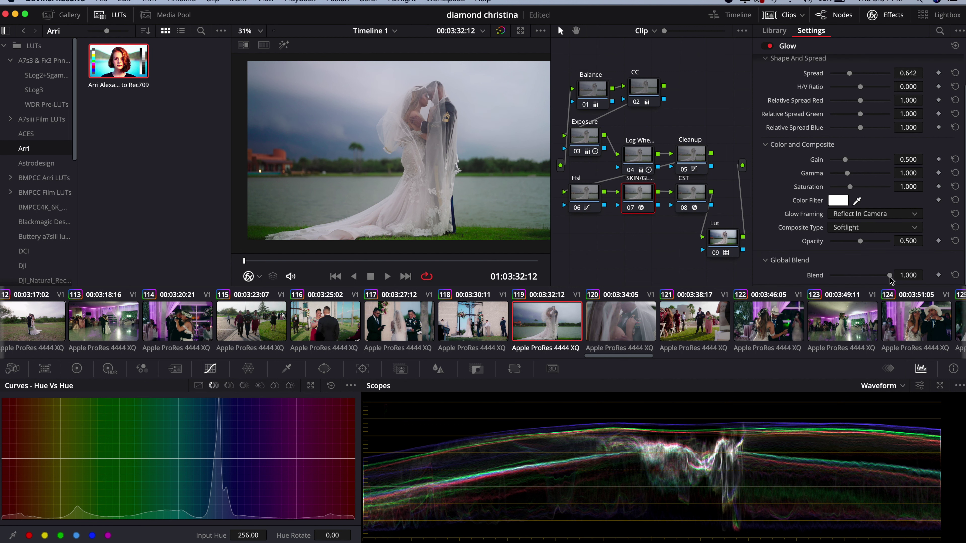
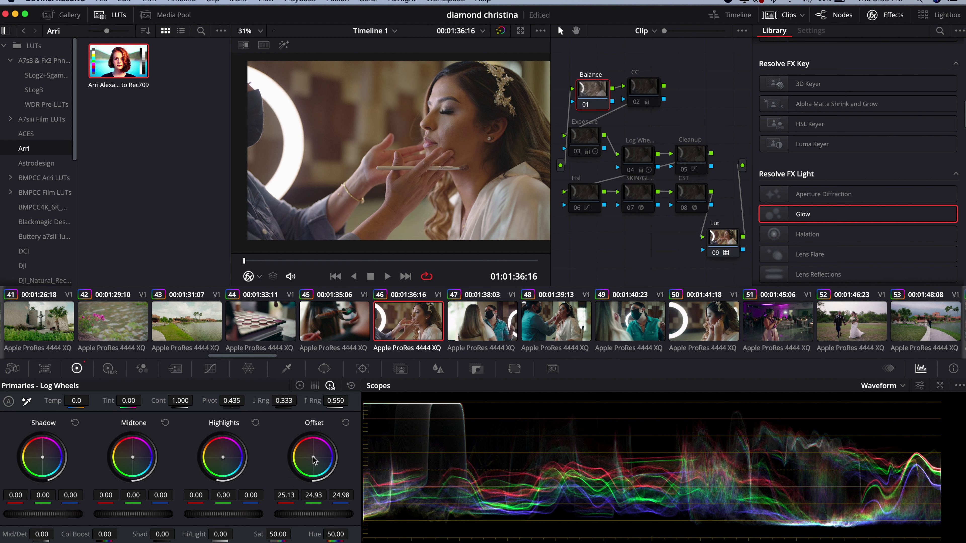
# Step: Enable the CST node and, checking the full scopes, set the Balance node's offset to 24.65, 24.90 and 26.38
pyautogui.click(689, 201)
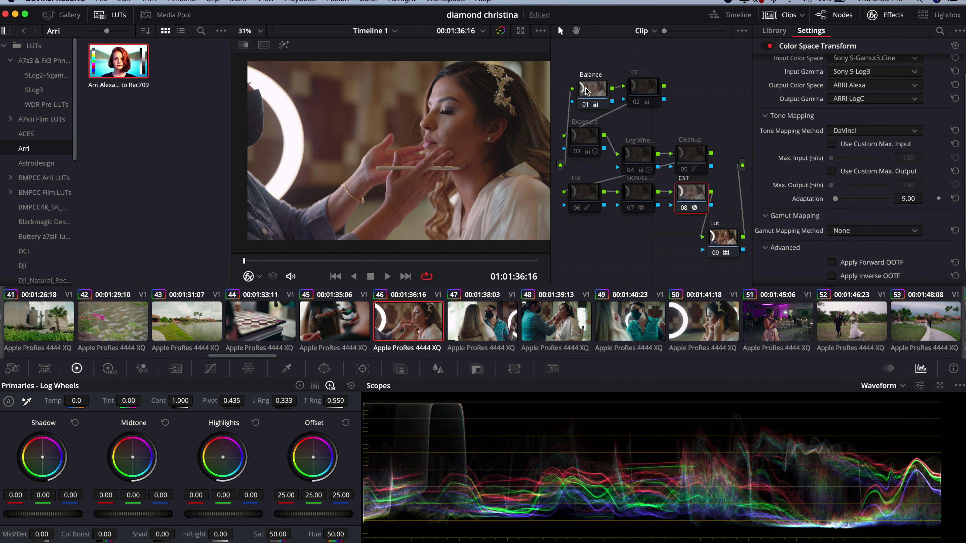
pyautogui.click(592, 94)
pyautogui.moveTo(315, 461); pyautogui.dragTo(314, 458)
pyautogui.rightClick(437, 181)
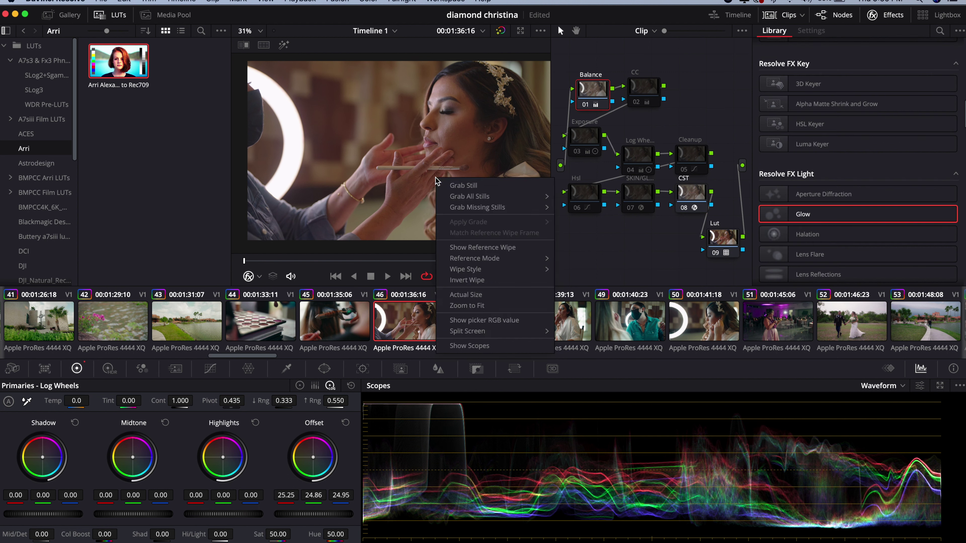
pyautogui.click(459, 346)
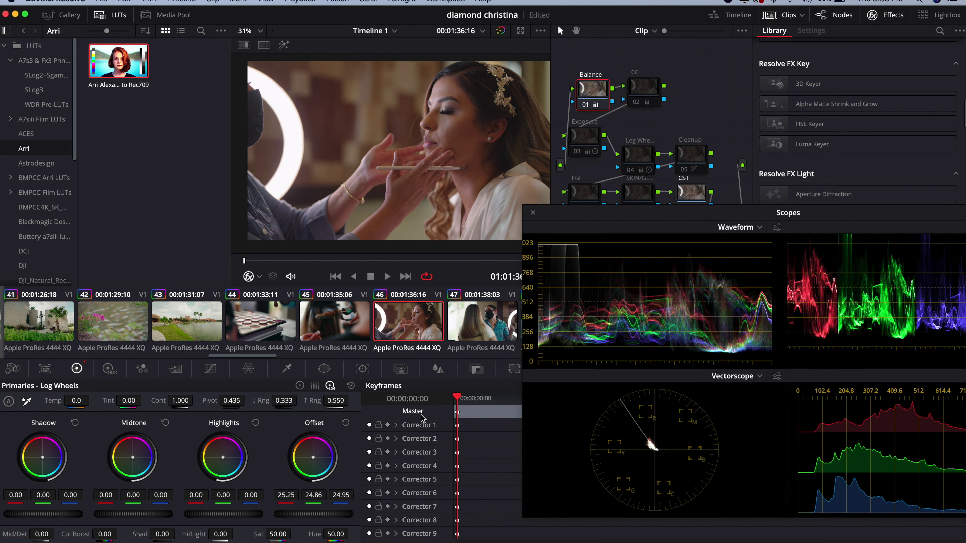
pyautogui.moveTo(315, 458); pyautogui.dragTo(319, 460)
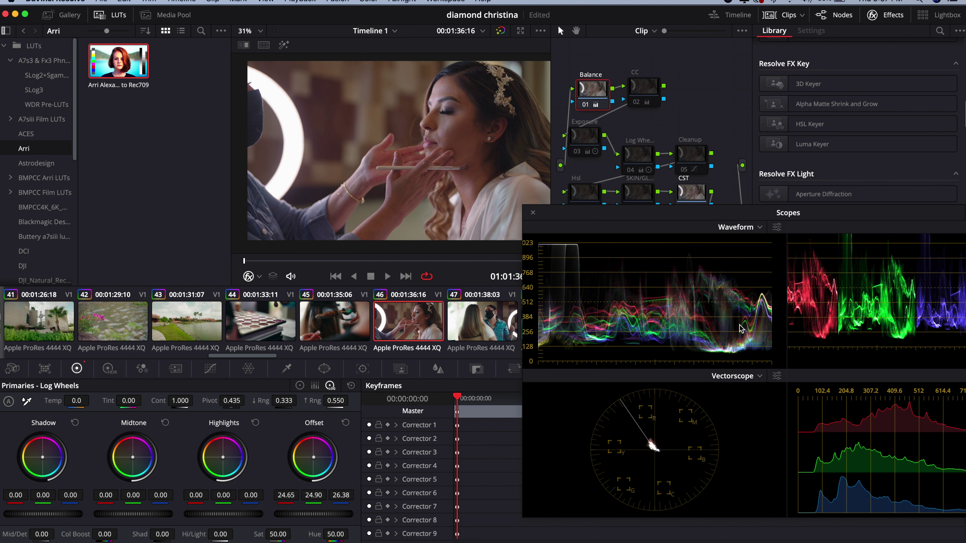
pyautogui.click(532, 212)
pyautogui.click(532, 213)
# Step: Enable the CC node and reset its primary color wheels
pyautogui.click(651, 86)
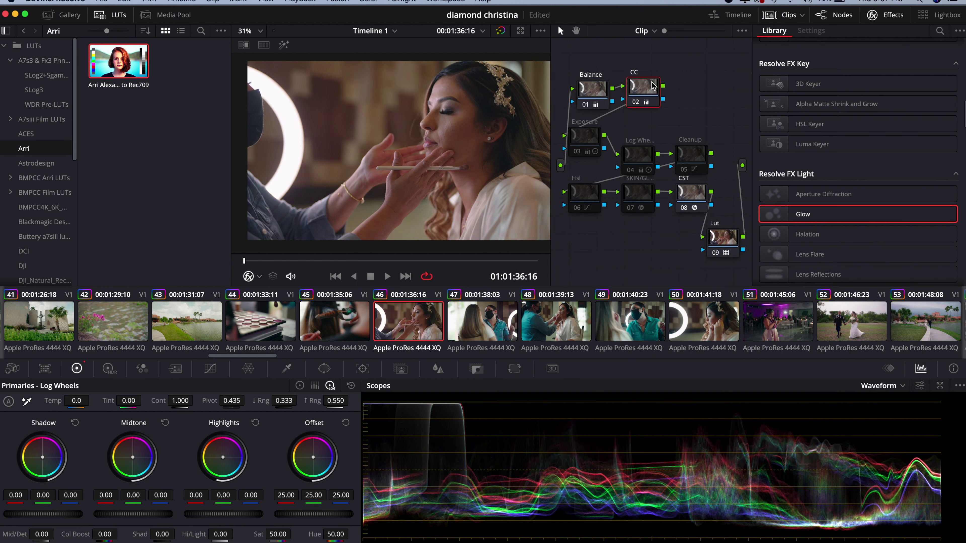
pyautogui.click(300, 386)
pyautogui.click(351, 386)
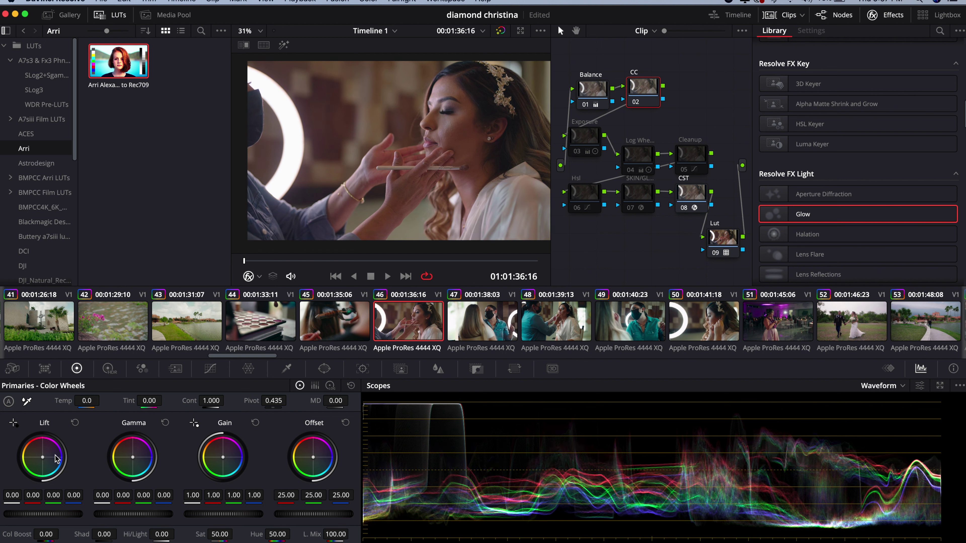
# Step: Shift the CC node's lift slightly toward blue and fine-tune its gamma color balance against the full scopes window
pyautogui.moveTo(42, 457); pyautogui.dragTo(43, 458)
pyautogui.moveTo(138, 462); pyautogui.dragTo(132, 458)
pyautogui.rightClick(364, 206)
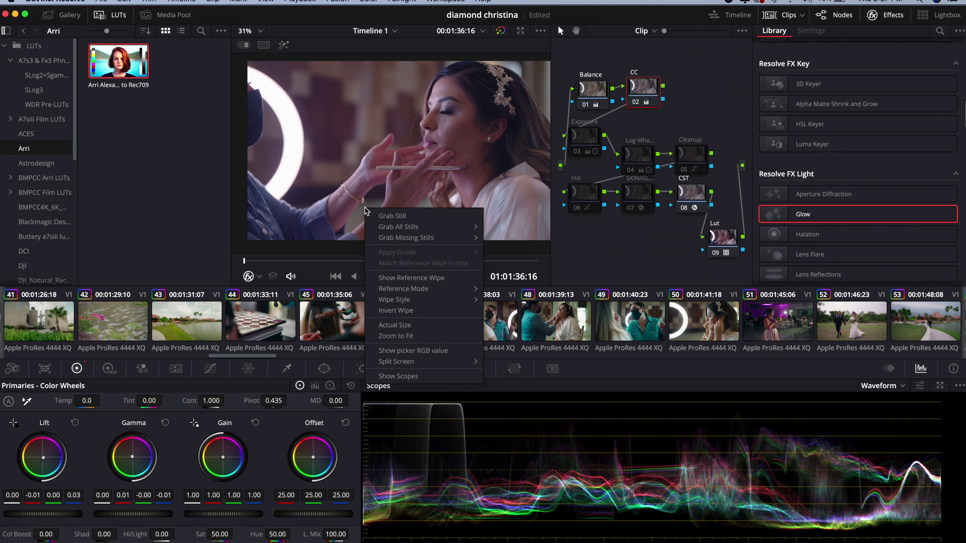
pyautogui.click(405, 380)
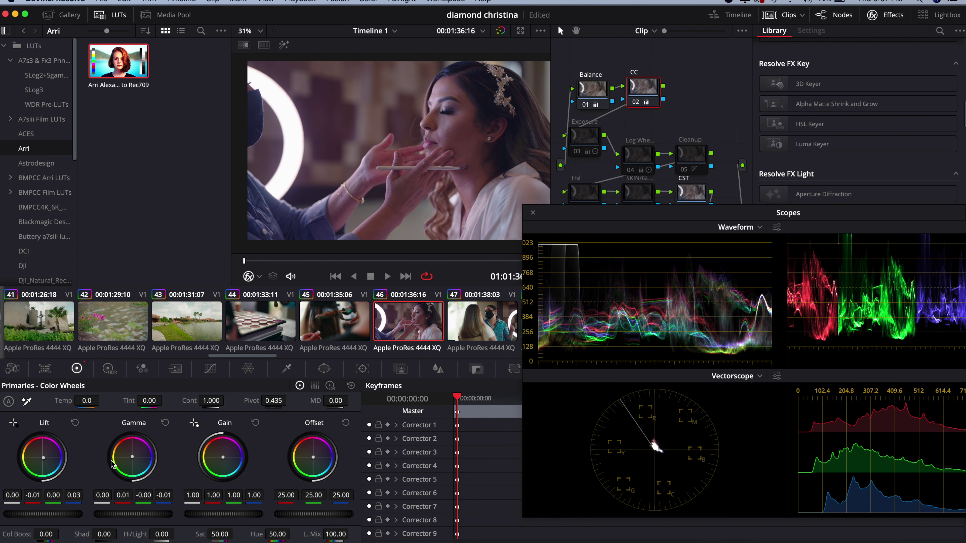
pyautogui.moveTo(133, 457); pyautogui.dragTo(133, 458)
pyautogui.moveTo(45, 462); pyautogui.dragTo(45, 462)
pyautogui.moveTo(133, 458); pyautogui.dragTo(133, 459)
# Step: Enable node 04, reset its log wheels, and set the shadow wheel to -0.03, 0.01 and 0.01
pyautogui.click(638, 157)
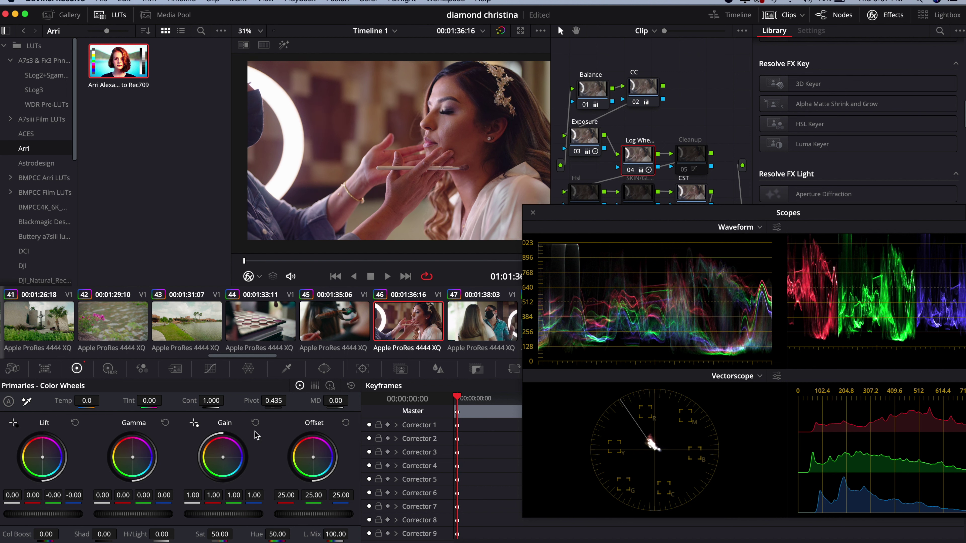
pyautogui.click(329, 386)
pyautogui.click(351, 386)
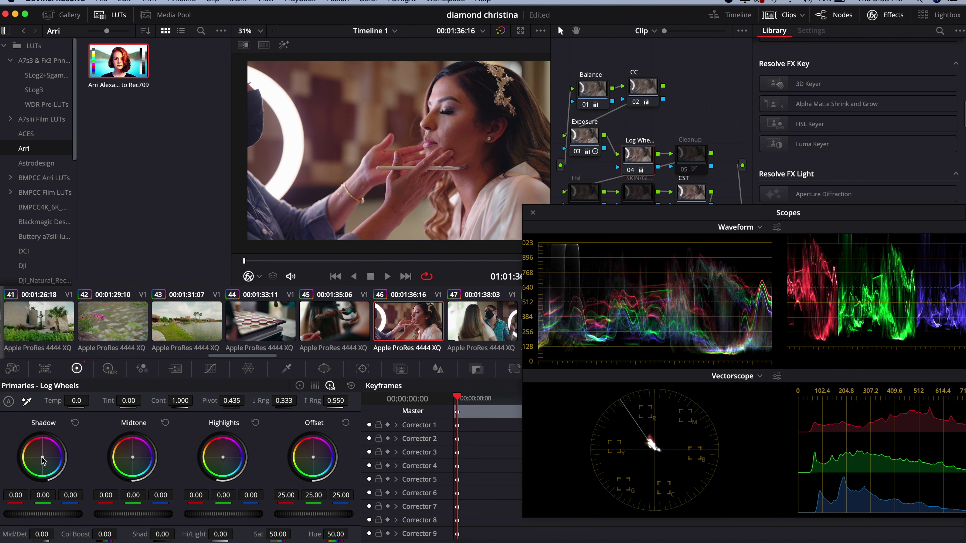
pyautogui.moveTo(43, 461); pyautogui.dragTo(43, 460)
pyautogui.moveTo(43, 459); pyautogui.dragTo(44, 461)
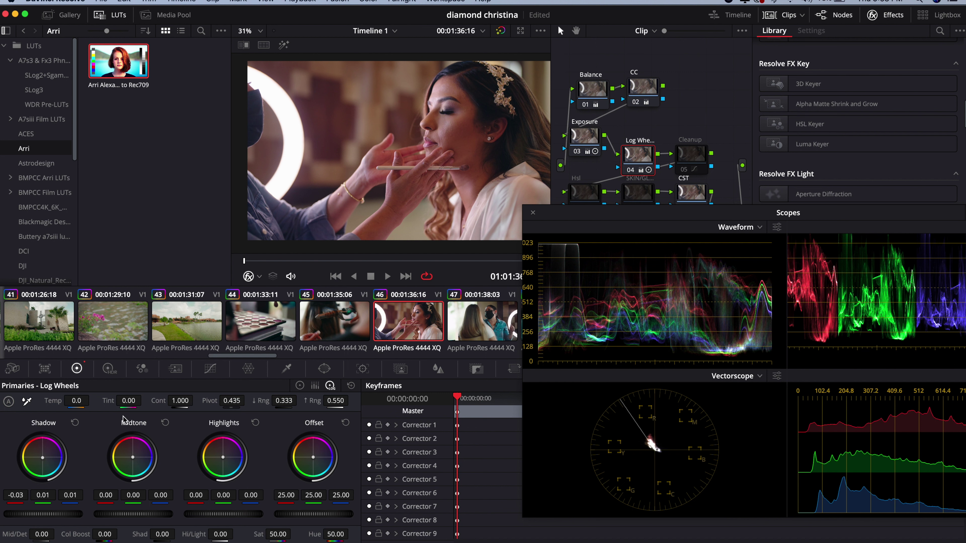
# Step: Enable the Cleanup node and toggle it off and on to compare its effect on the image
pyautogui.click(696, 165)
pyautogui.hotkey('ctrl', 'd')
pyautogui.hotkey('ctrl', 'd')
pyautogui.hotkey('ctrl', 'd')
pyautogui.hotkey('ctrl', 'd')
pyautogui.hotkey('ctrl', 'd')
pyautogui.hotkey('ctrl', 'd')
pyautogui.hotkey('ctrl', 'd')
pyautogui.hotkey('ctrl', 'd')
pyautogui.hotkey('ctrl', 'd')
pyautogui.hotkey('ctrl', 'd')
pyautogui.hotkey('ctrl', 'd')
pyautogui.hotkey('ctrl', 'd')
pyautogui.hotkey('ctrl', 'd')
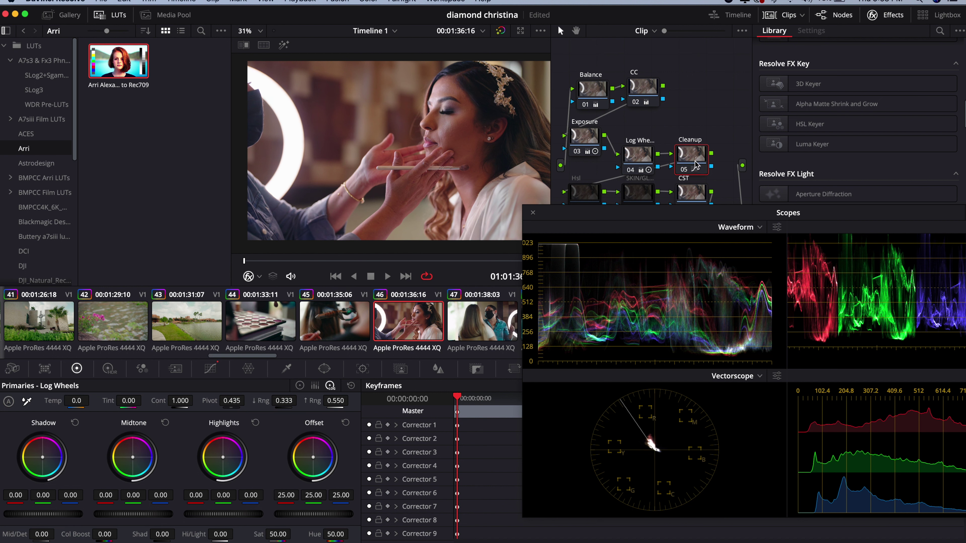
pyautogui.hotkey('ctrl', 'd')
pyautogui.hotkey('ctrl', 'd')
# Step: Enable the Hsl node and skin/glow node 07, moving the scopes window clear of the node graph
pyautogui.click(580, 195)
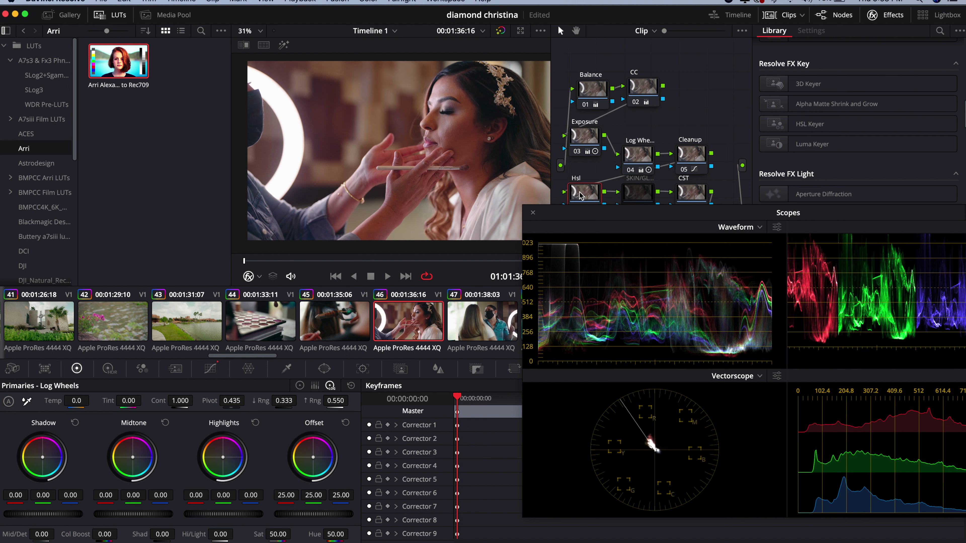
pyautogui.moveTo(581, 219); pyautogui.dragTo(652, 335)
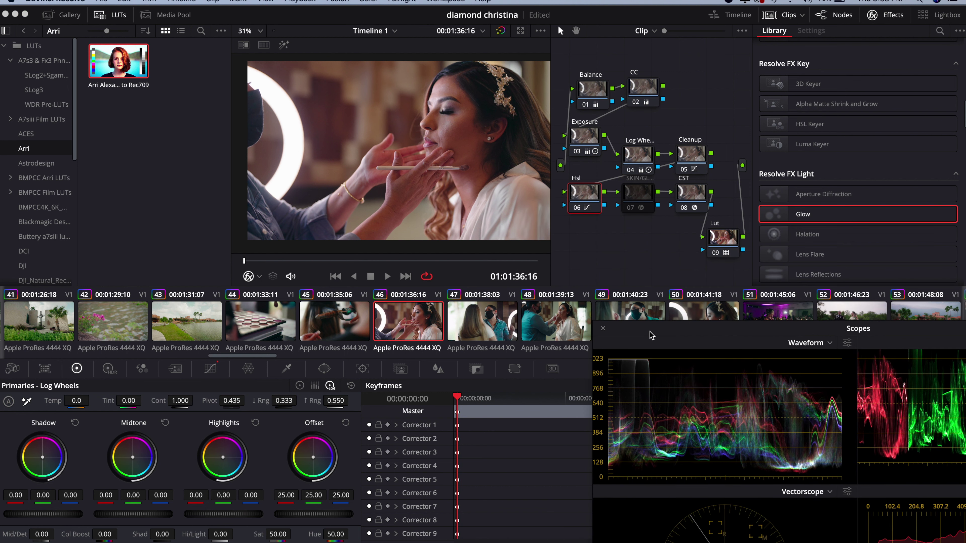
pyautogui.click(637, 195)
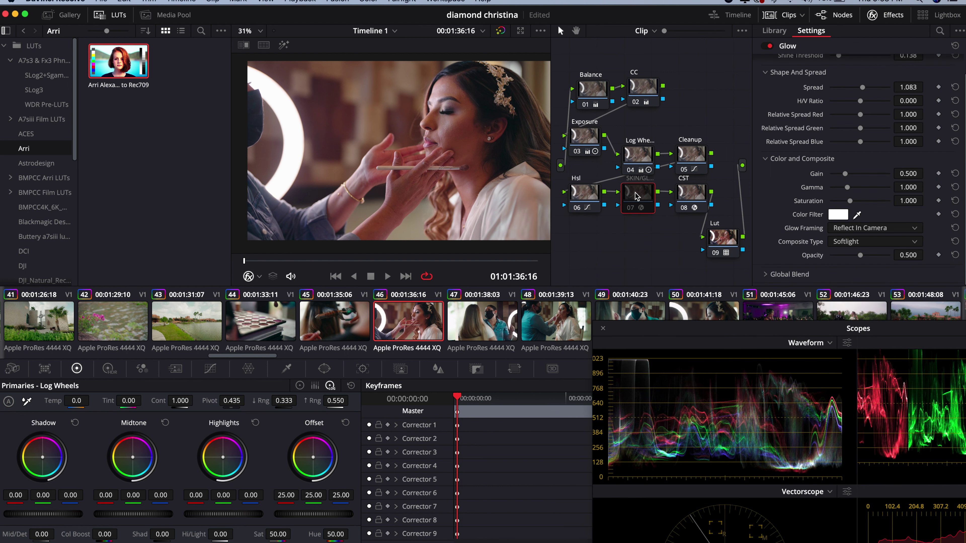
pyautogui.press('super+d')
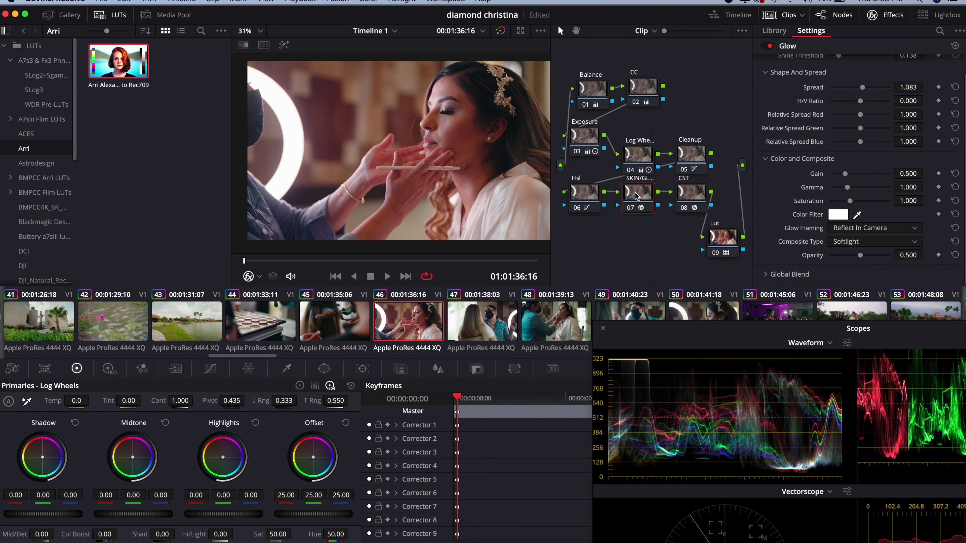
# Step: Lower the Glow's shine threshold slightly and reduce its spread to 0.899
pyautogui.scroll(2, 807, 118)
pyautogui.moveTo(838, 77); pyautogui.dragTo(836, 77)
pyautogui.moveTo(862, 109); pyautogui.dragTo(856, 119)
# Step: Set the Glow's global blend to 0.495
pyautogui.scroll(-1, 757, 282)
pyautogui.click(766, 275)
pyautogui.scroll(-1, 817, 266)
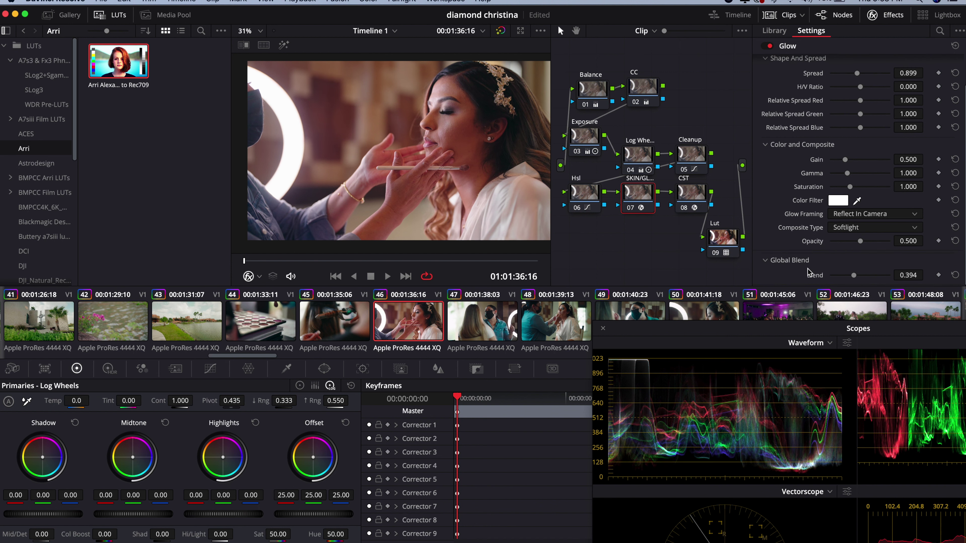
pyautogui.moveTo(853, 276); pyautogui.dragTo(860, 277)
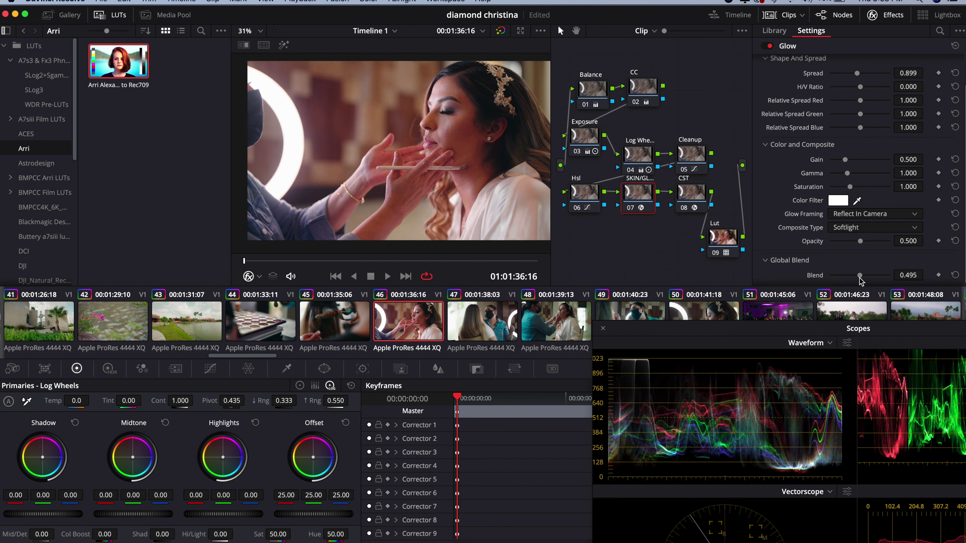
# Step: Set the skin/glow node's midtone detail to -30.00 to soften the skin, and close the scopes window
pyautogui.moveTo(41, 534); pyautogui.dragTo(58, 535)
pyautogui.moveTo(42, 534)
pyautogui.mouseDown()
pyautogui.moveTo(22, 535)
pyautogui.moveTo(42, 534)
pyautogui.mouseUp()
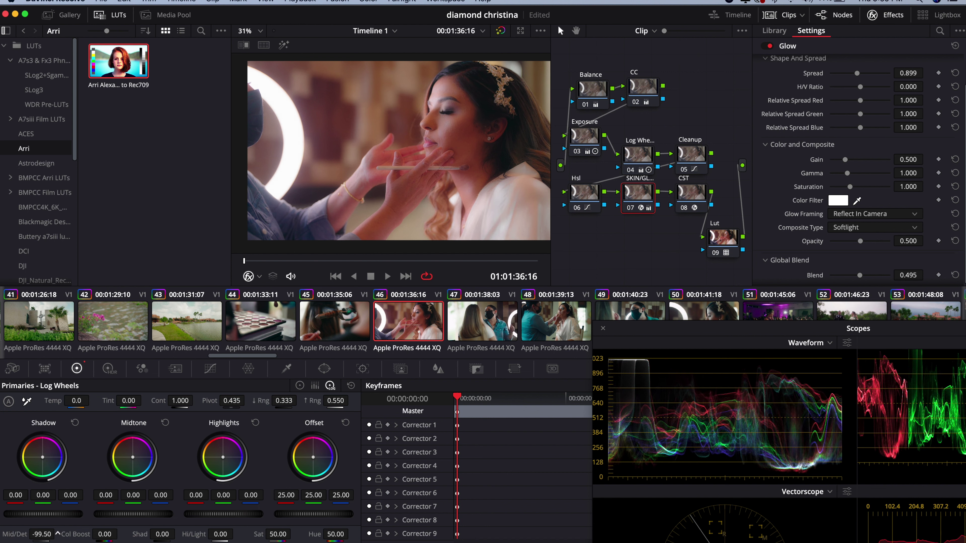
pyautogui.moveTo(41, 534); pyautogui.dragTo(48, 534)
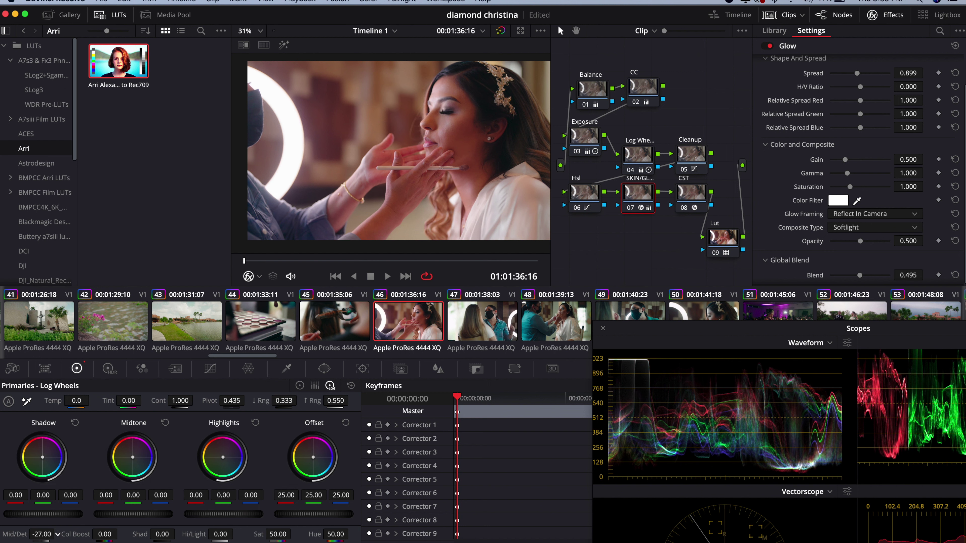
pyautogui.moveTo(43, 534); pyautogui.dragTo(43, 537)
pyautogui.click(603, 328)
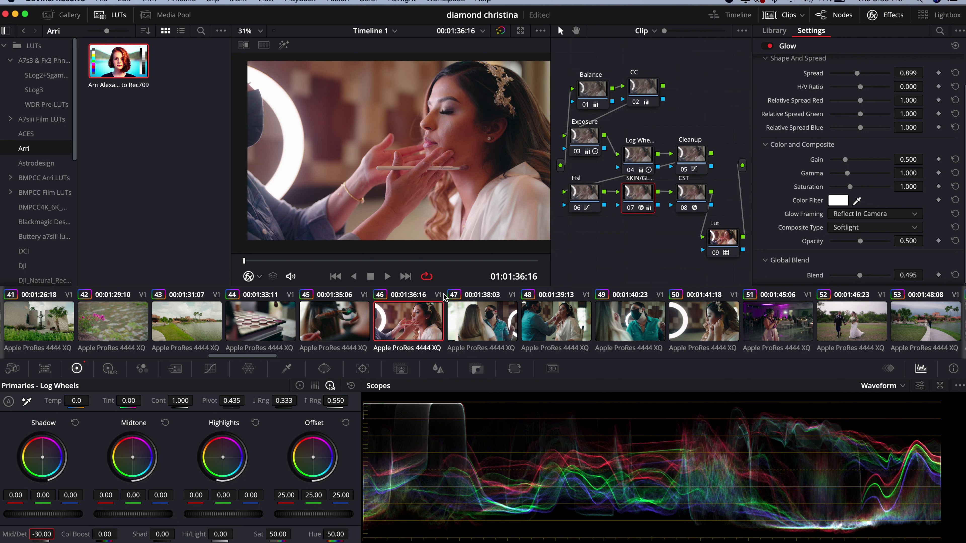